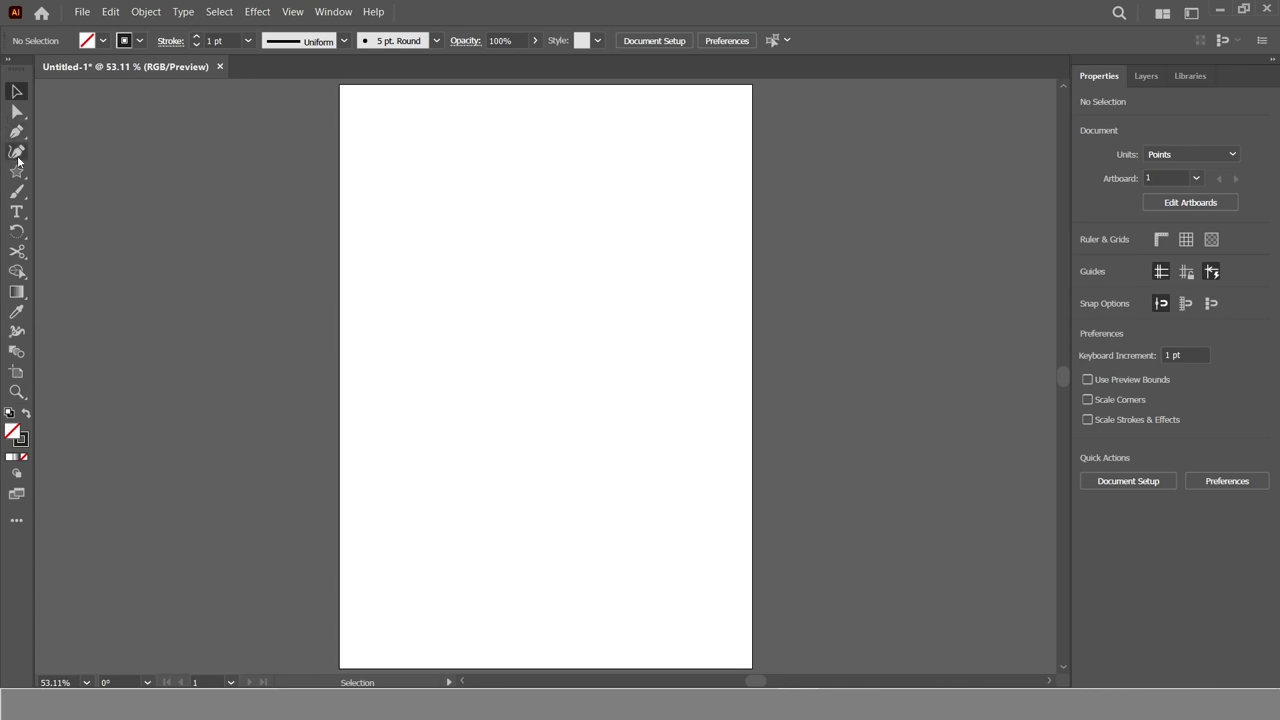
Step: Create a 20-point star with Radius 1 of 40 pt and Radius 2 of 50 pt
{"action": "left_click", "coordinate": [101, 226]}
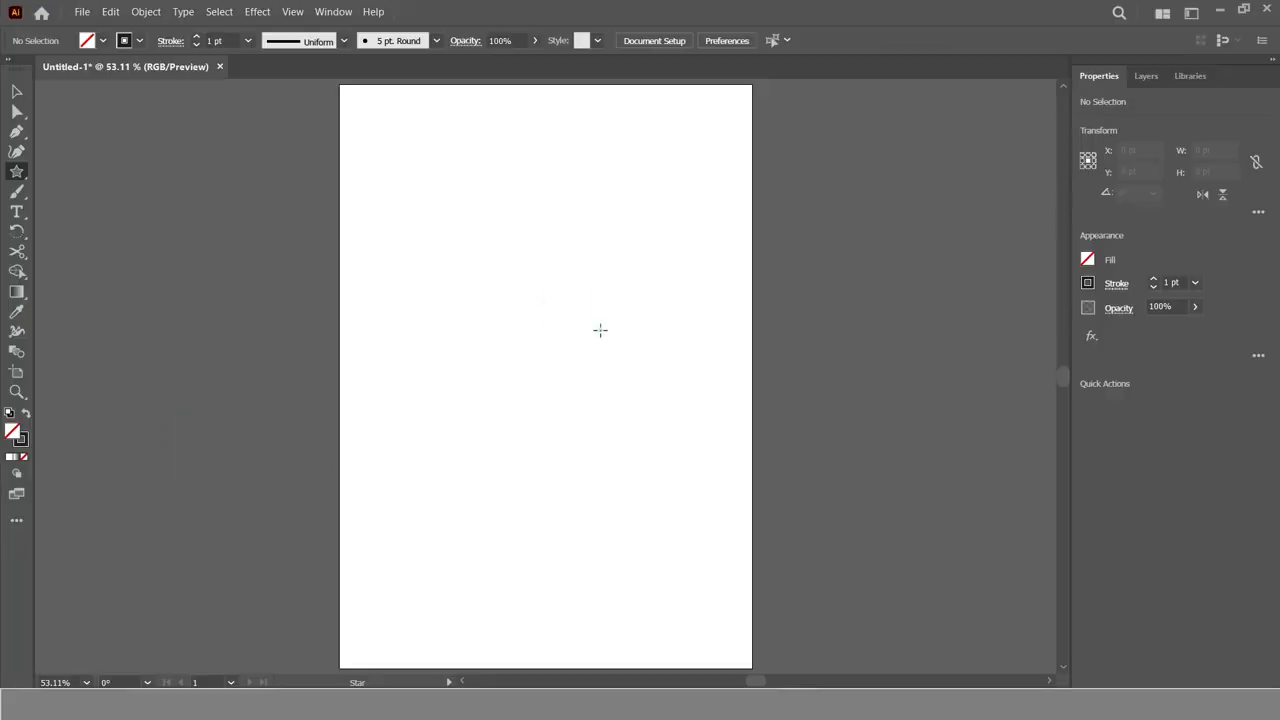
{"action": "left_click", "coordinate": [1182, 641]}
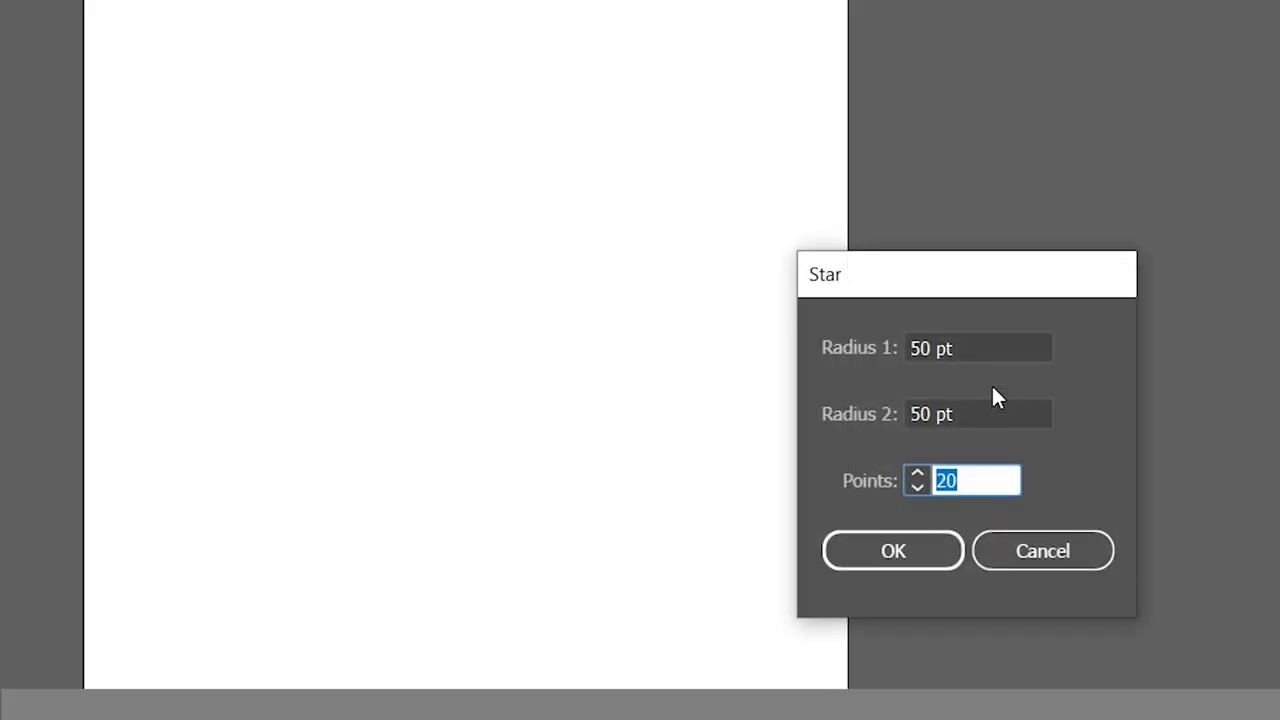
{"action": "left_click", "coordinate": [980, 345]}
{"action": "type", "text": "40"}
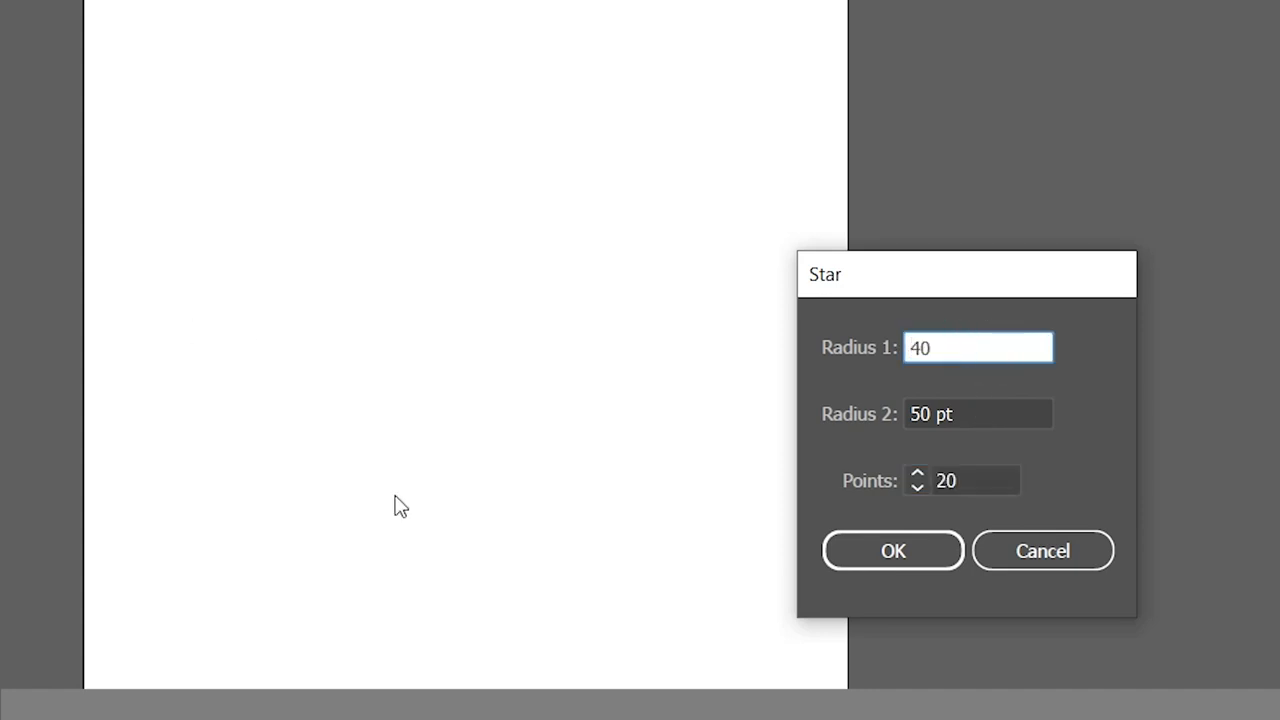
{"action": "left_click", "coordinate": [923, 550]}
Step: Scale the star up to about 285 pt wide and move it onto the upper middle of the artboard
{"action": "key", "text": "v"}
{"action": "left_click_drag", "start_coordinate": [637, 296], "coordinate": [706, 229]}
{"action": "left_click_drag", "start_coordinate": [664, 266], "coordinate": [594, 266]}
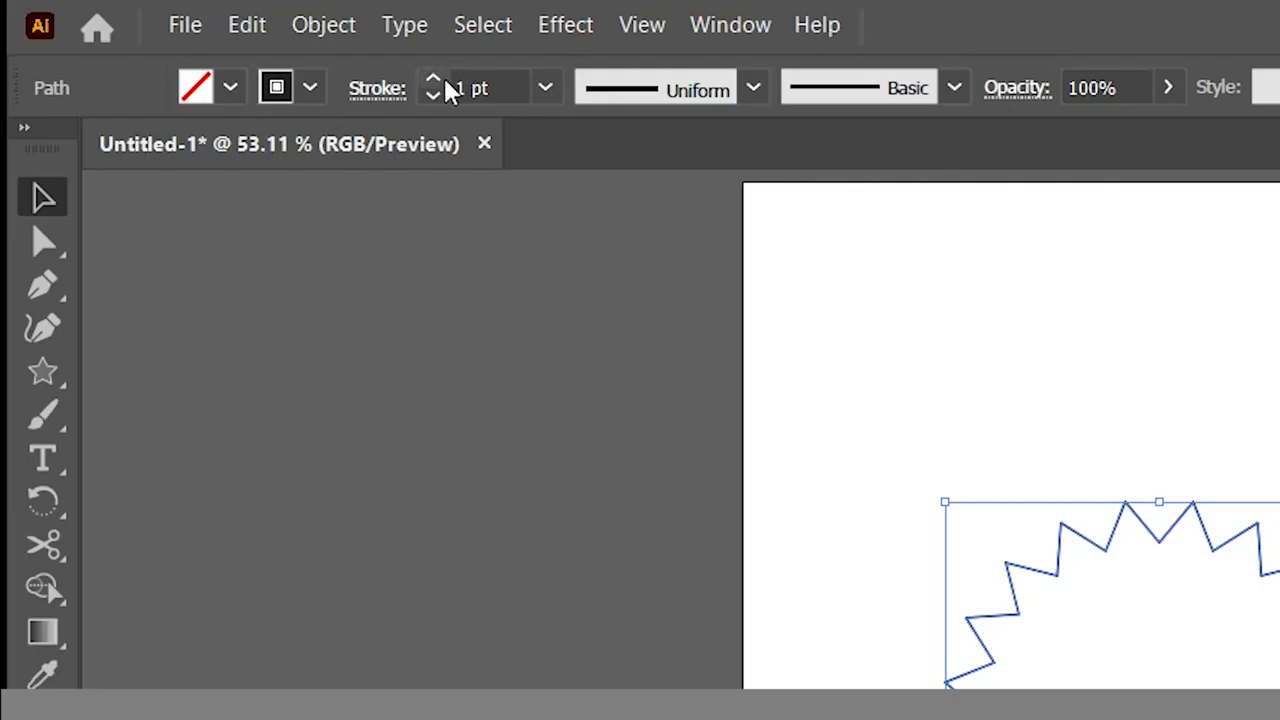
Step: Set the star's stroke to 4 pt and apply the triangular width profile that tapers to a point
{"action": "left_click", "coordinate": [198, 37]}
{"action": "left_click", "coordinate": [198, 37]}
{"action": "left_click", "coordinate": [436, 82]}
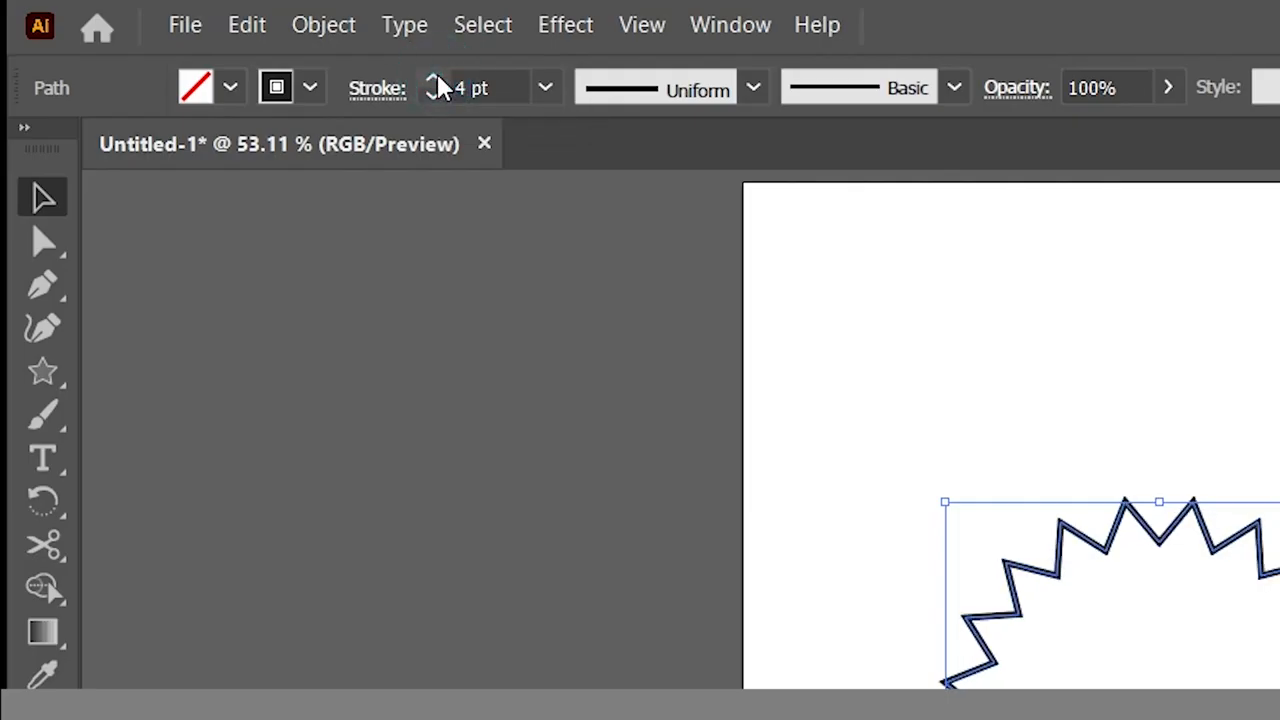
{"action": "left_click", "coordinate": [748, 88]}
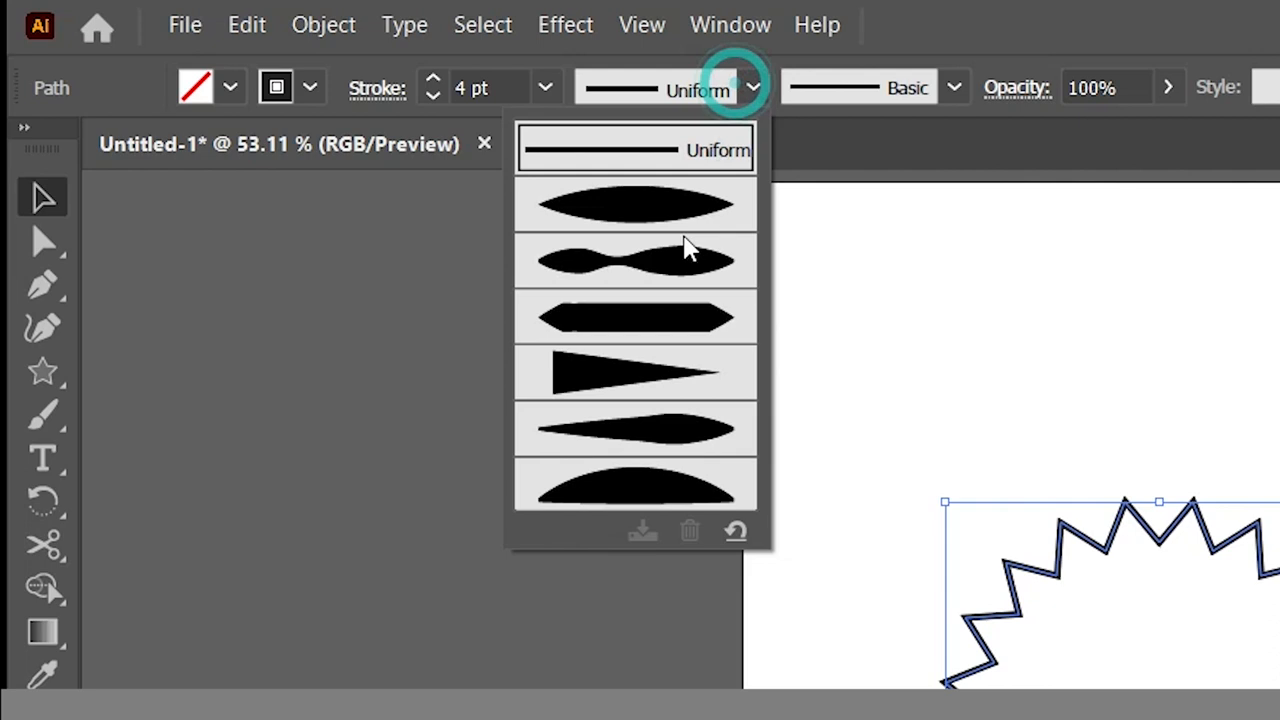
{"action": "left_click", "coordinate": [626, 390]}
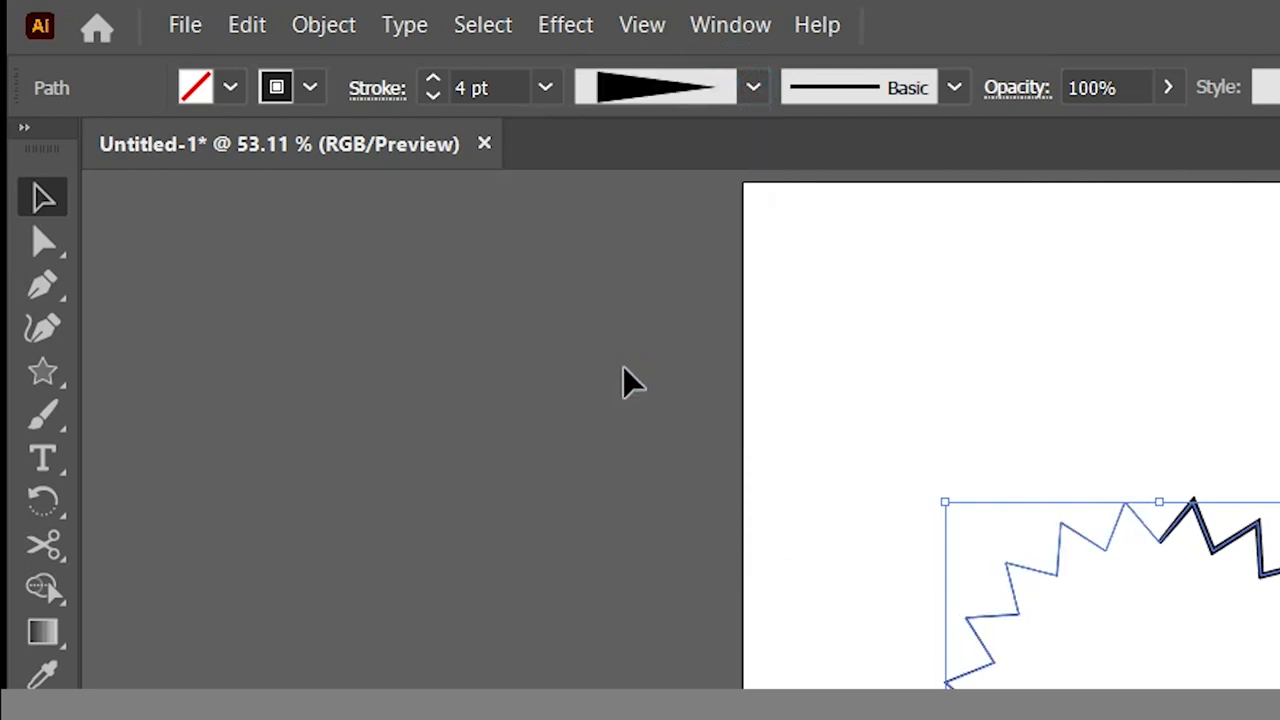
Step: Give the star's stroke round caps, round joins and a dashed line with 0 pt dash and 12 pt gap
{"action": "left_click", "coordinate": [380, 88]}
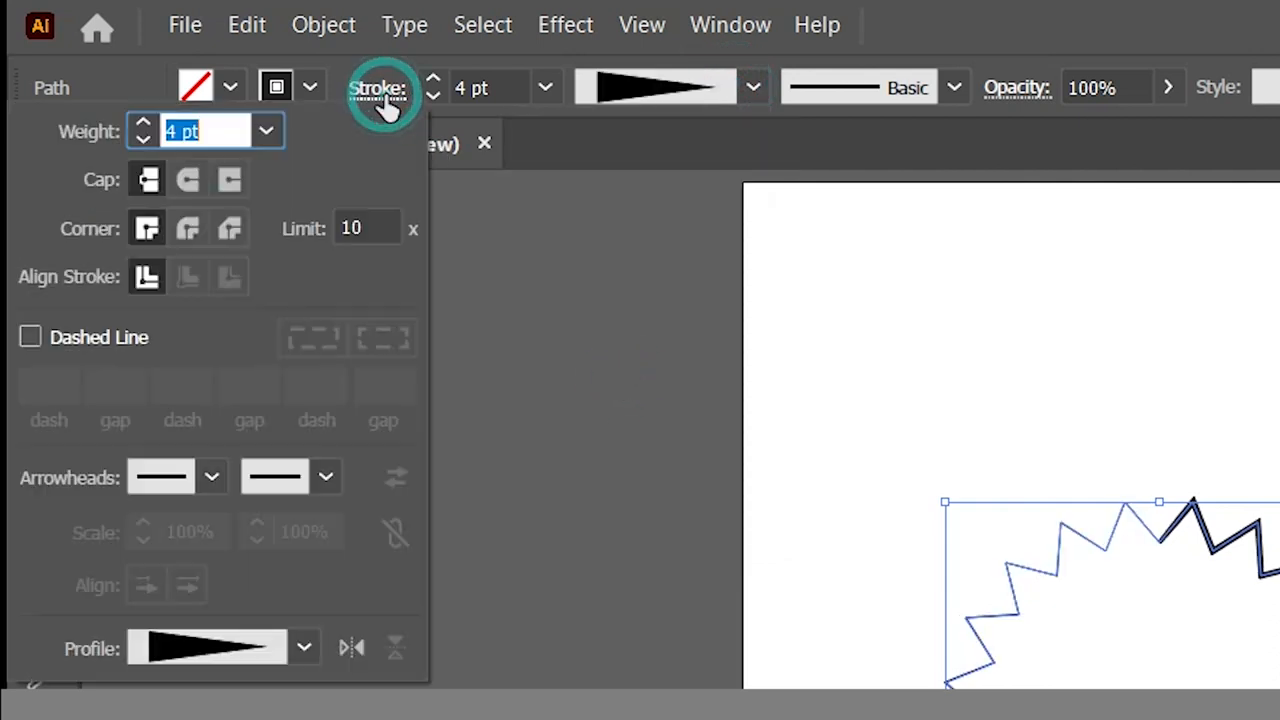
{"action": "left_click", "coordinate": [186, 180]}
{"action": "left_click", "coordinate": [188, 232]}
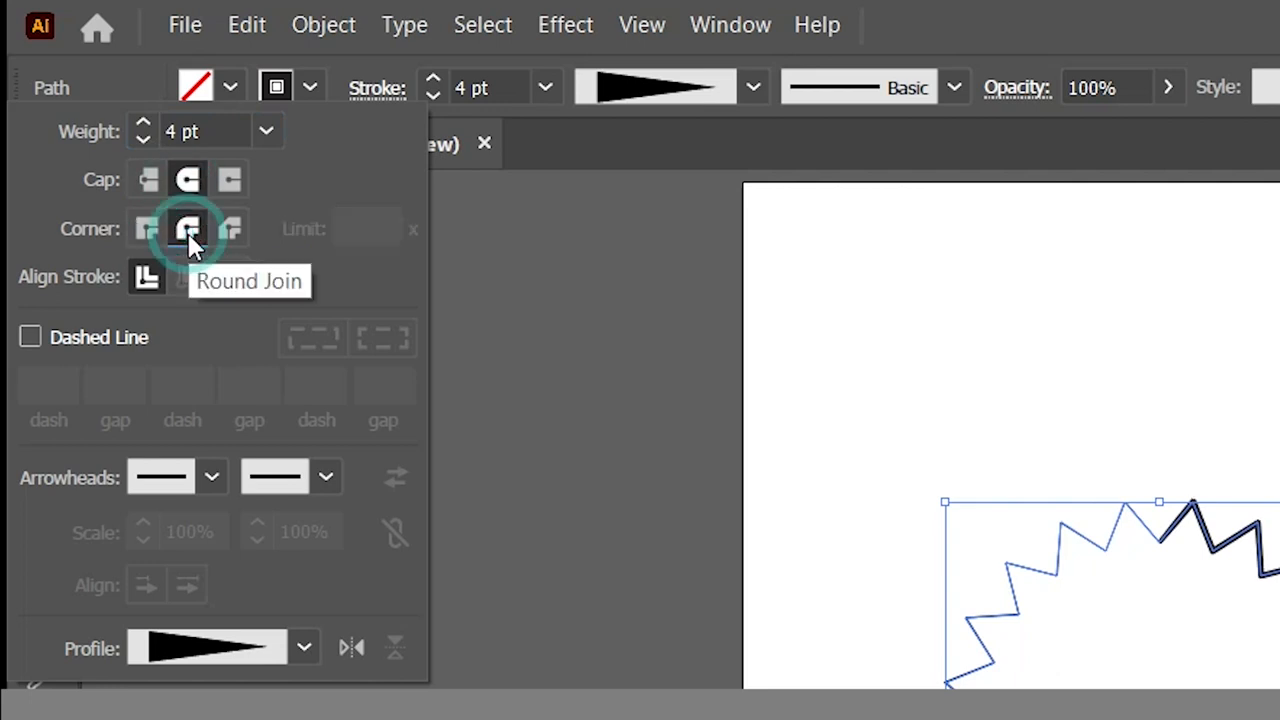
{"action": "left_click", "coordinate": [30, 337]}
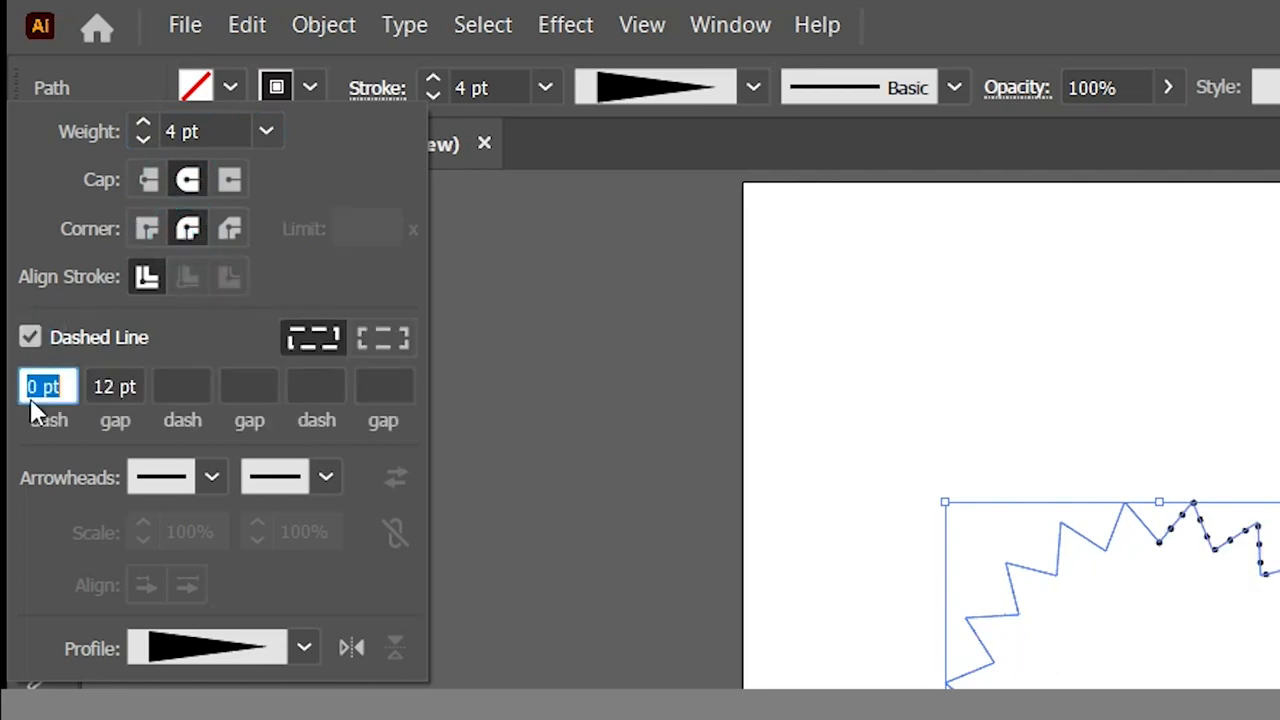
{"action": "left_click", "coordinate": [570, 523]}
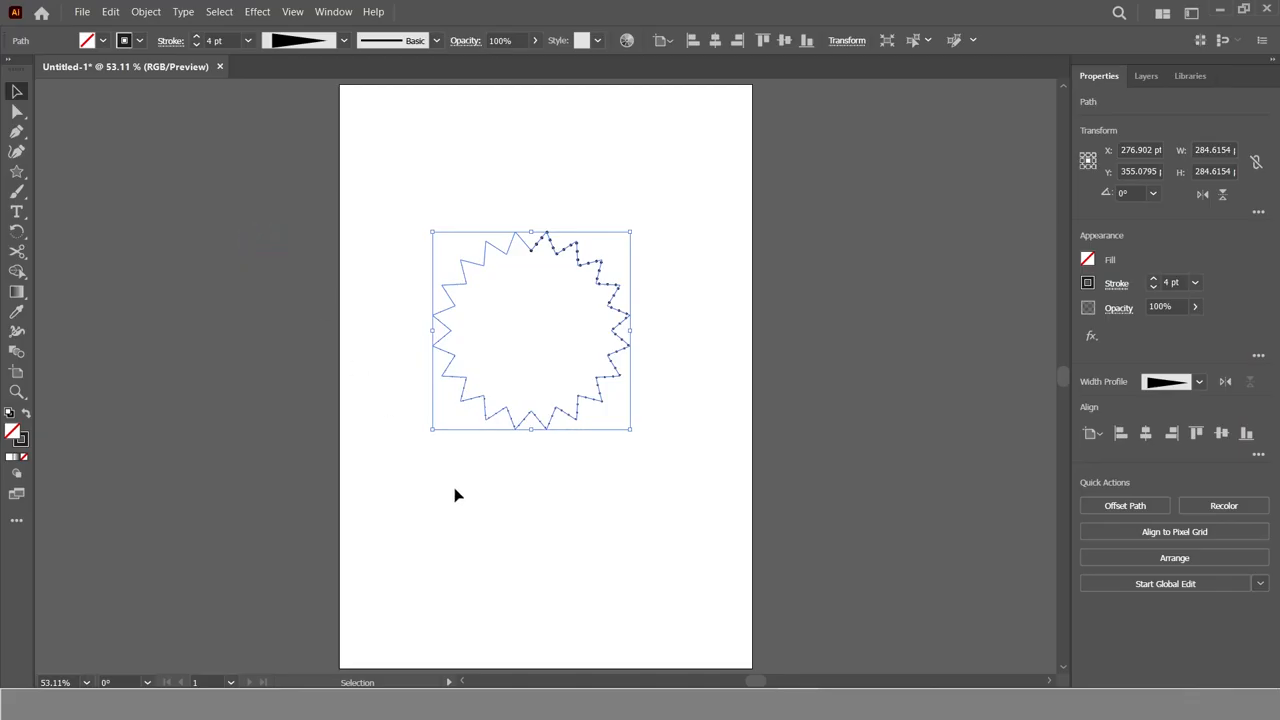
Step: Apply a Transform effect to the star, scaling it to 90% horizontally and vertically
{"action": "left_click", "coordinate": [454, 491]}
{"action": "left_click_drag", "start_coordinate": [372, 176], "coordinate": [715, 463]}
{"action": "left_click", "coordinate": [258, 12]}
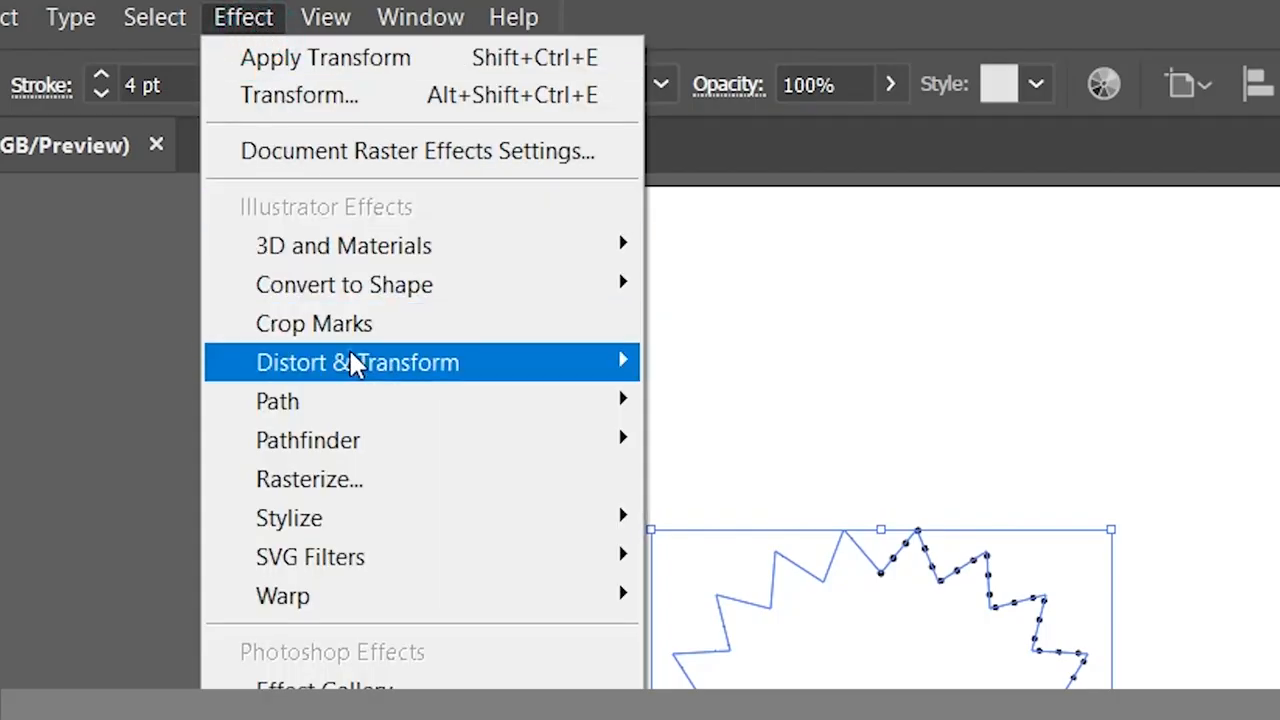
{"action": "mouse_move", "coordinate": [355, 365]}
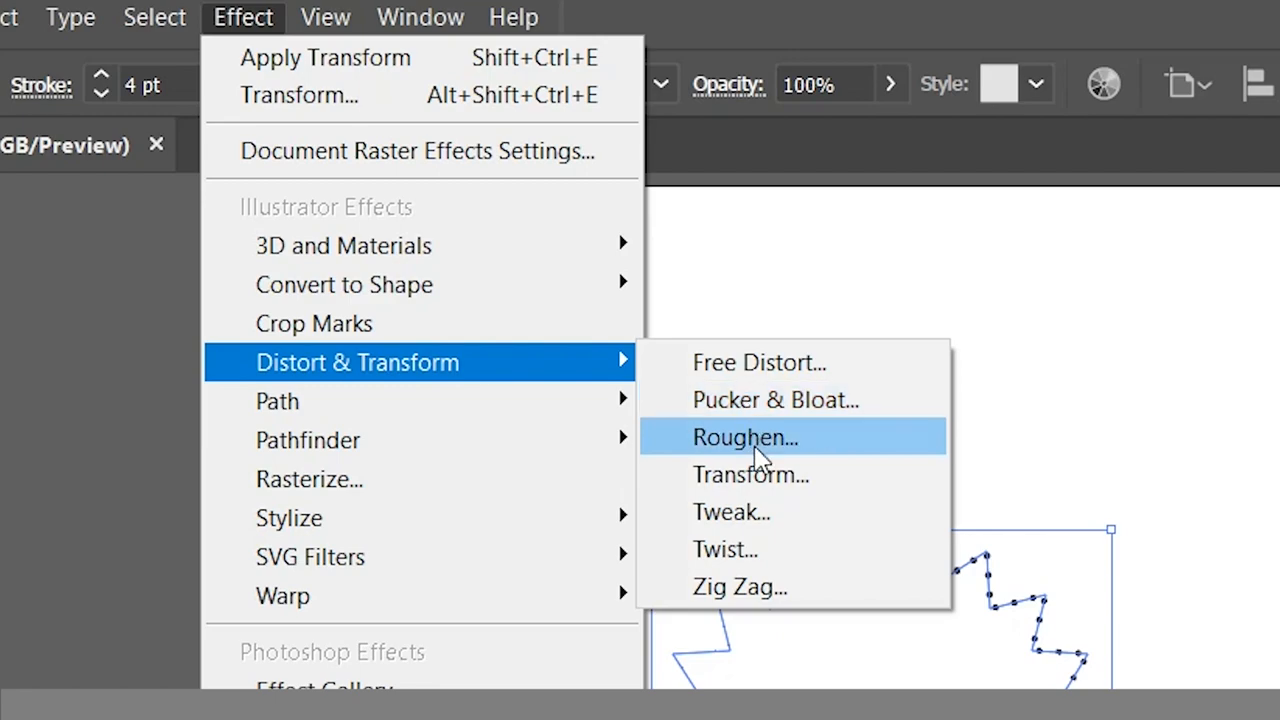
{"action": "left_click", "coordinate": [752, 476]}
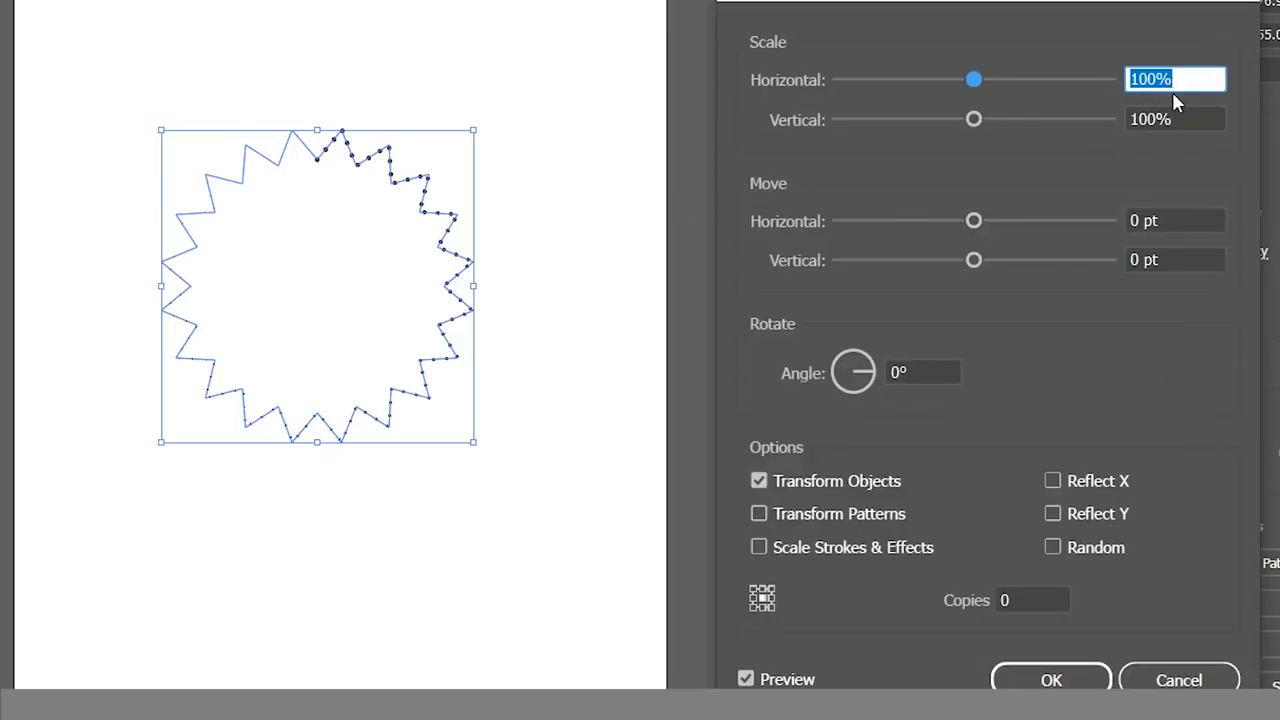
{"action": "type", "text": "90"}
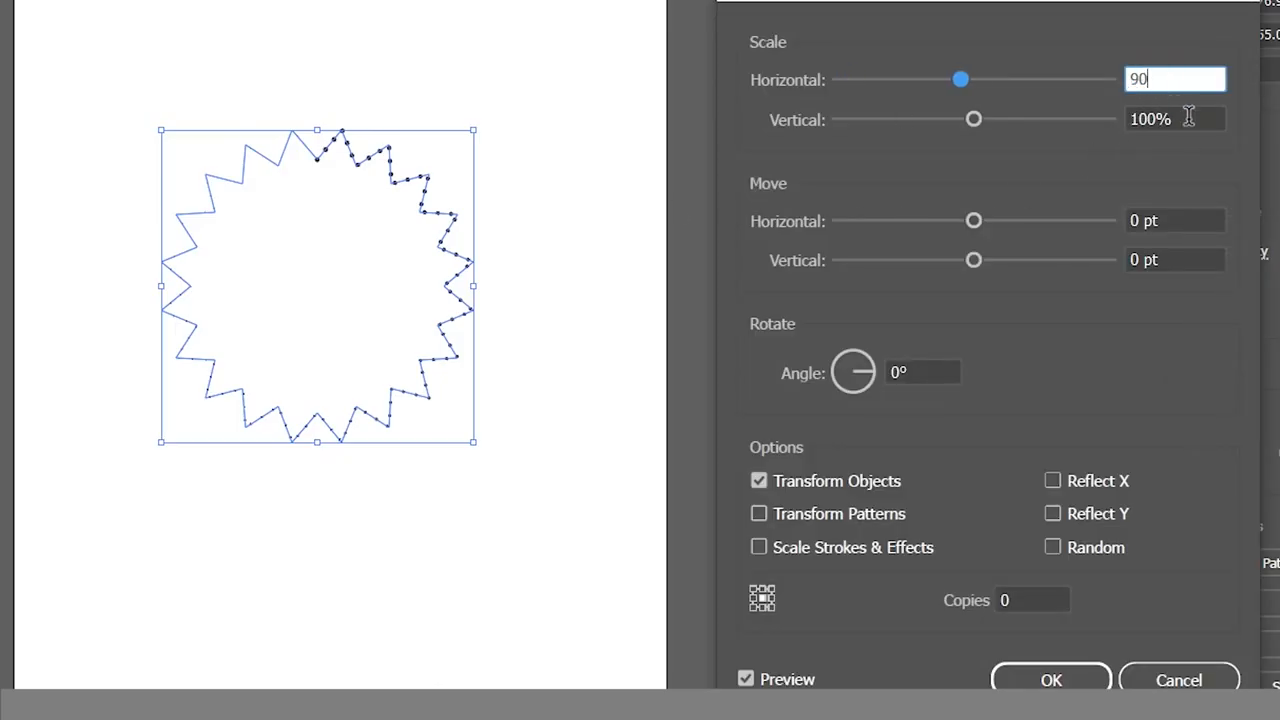
{"action": "key", "text": "Tab"}
{"action": "type", "text": "90"}
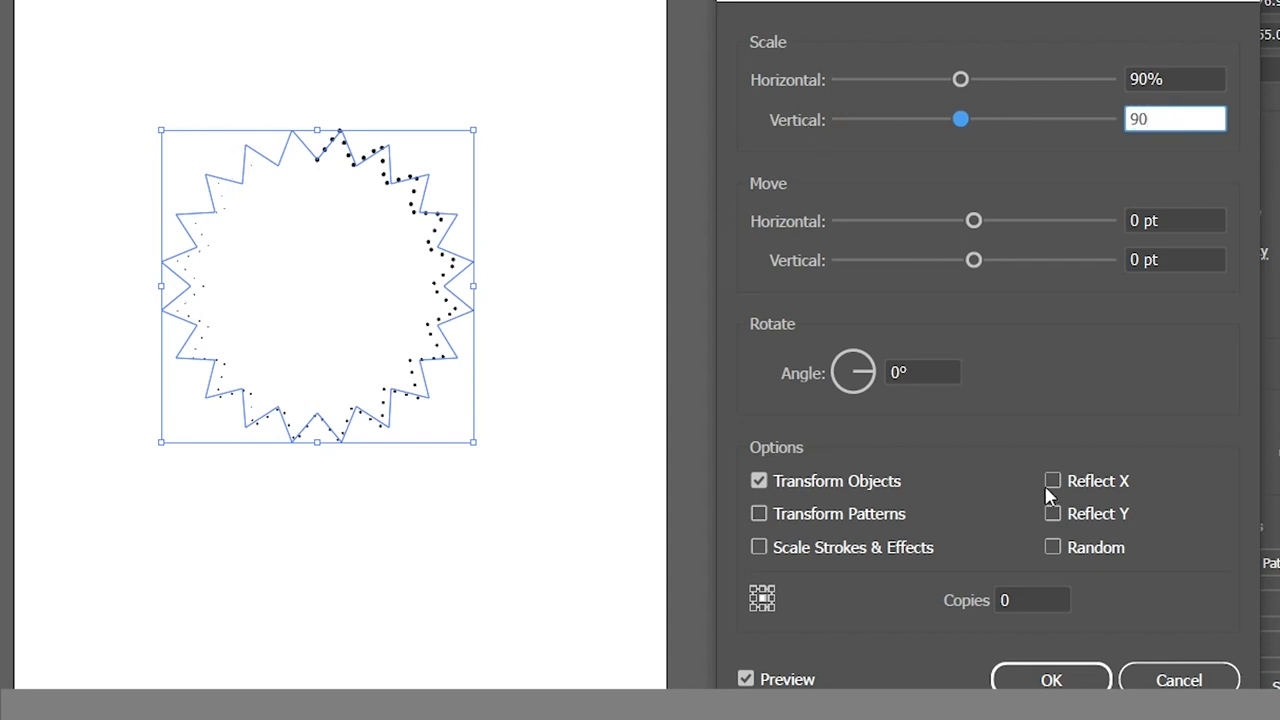
Step: Increase the Transform effect's copies until the dotted rings nearly fill the star's center, and apply the effect
{"action": "left_click", "coordinate": [1023, 599]}
{"action": "key", "text": "Up"}
{"action": "key", "text": "Up"}
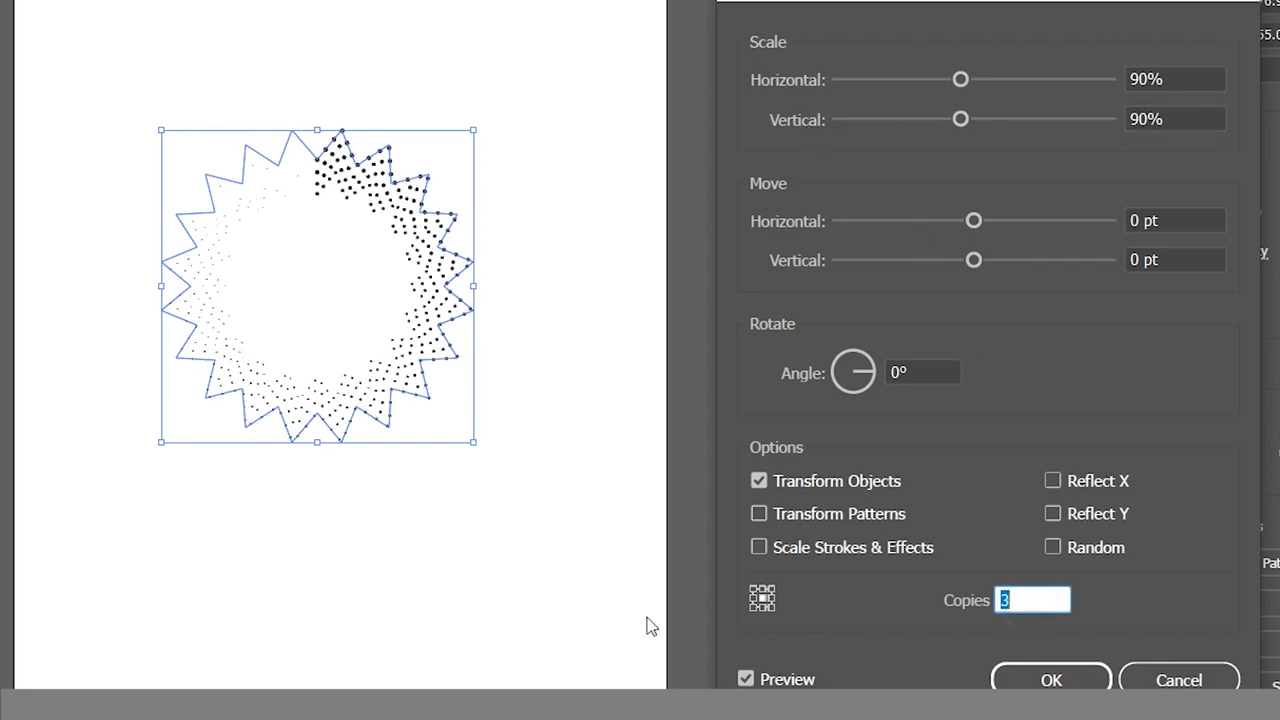
{"action": "key", "text": "Up"}
{"action": "key", "text": "Up"}
{"action": "key", "text": "Up"}
{"action": "key", "text": "Up"}
{"action": "key", "text": "Up"}
{"action": "key", "text": "Up"}
{"action": "key", "text": "Up"}
{"action": "key", "text": "Up"}
{"action": "key", "text": "Up"}
{"action": "key", "text": "Up"}
{"action": "key", "text": "Up"}
{"action": "key", "text": "Up"}
{"action": "left_click", "coordinate": [1051, 679]}
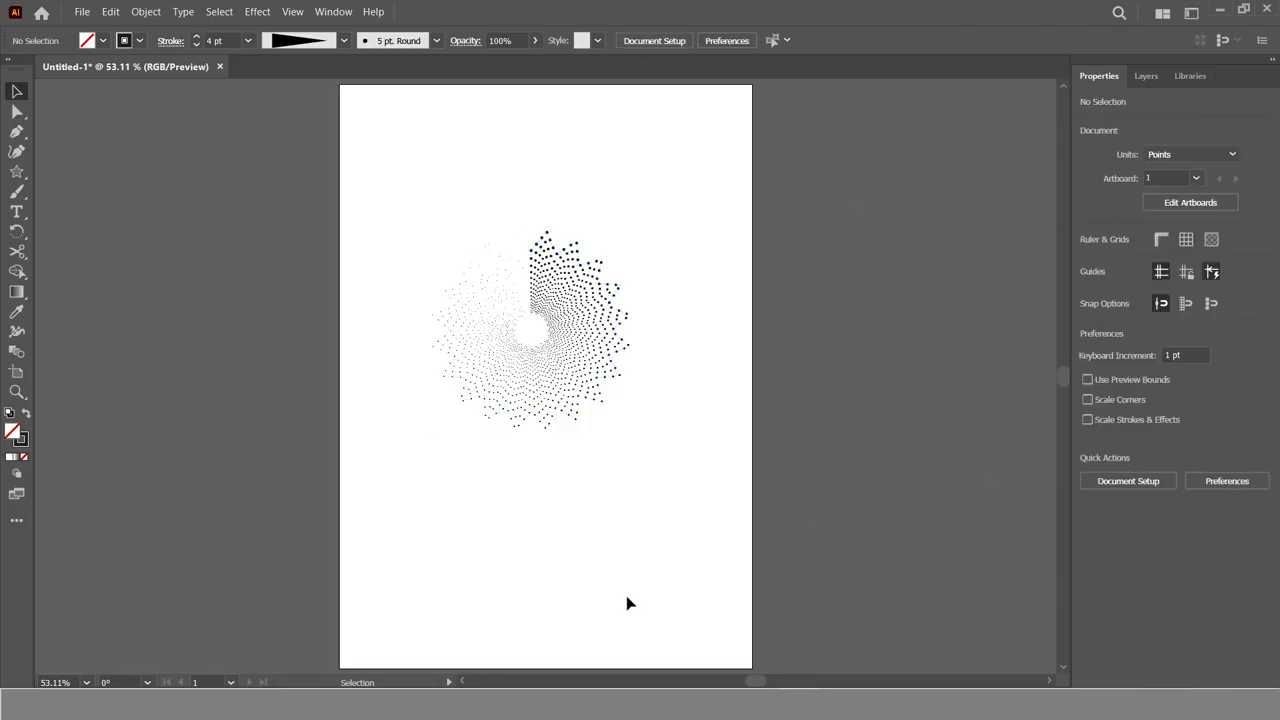
Step: Apply a linear gradient fill to the dotted star
{"action": "key", "text": "z"}
{"action": "left_click", "coordinate": [503, 341]}
{"action": "left_click", "coordinate": [554, 359]}
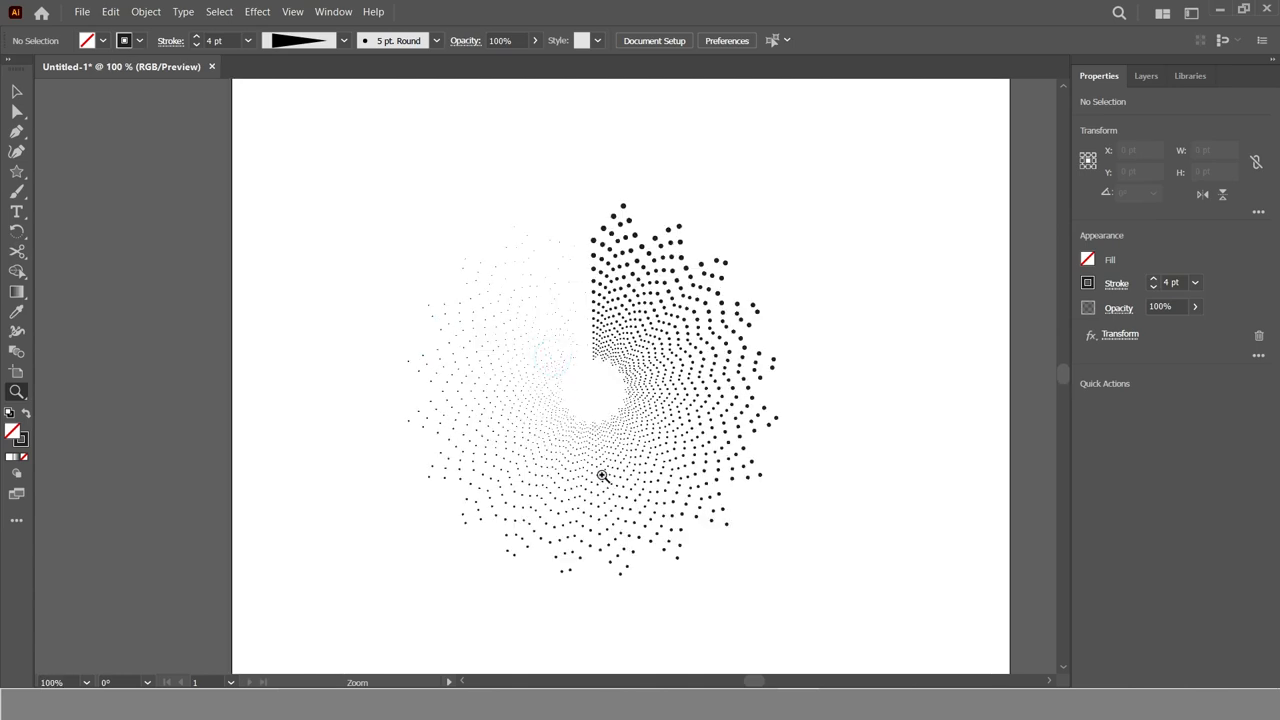
{"action": "key", "text": "v"}
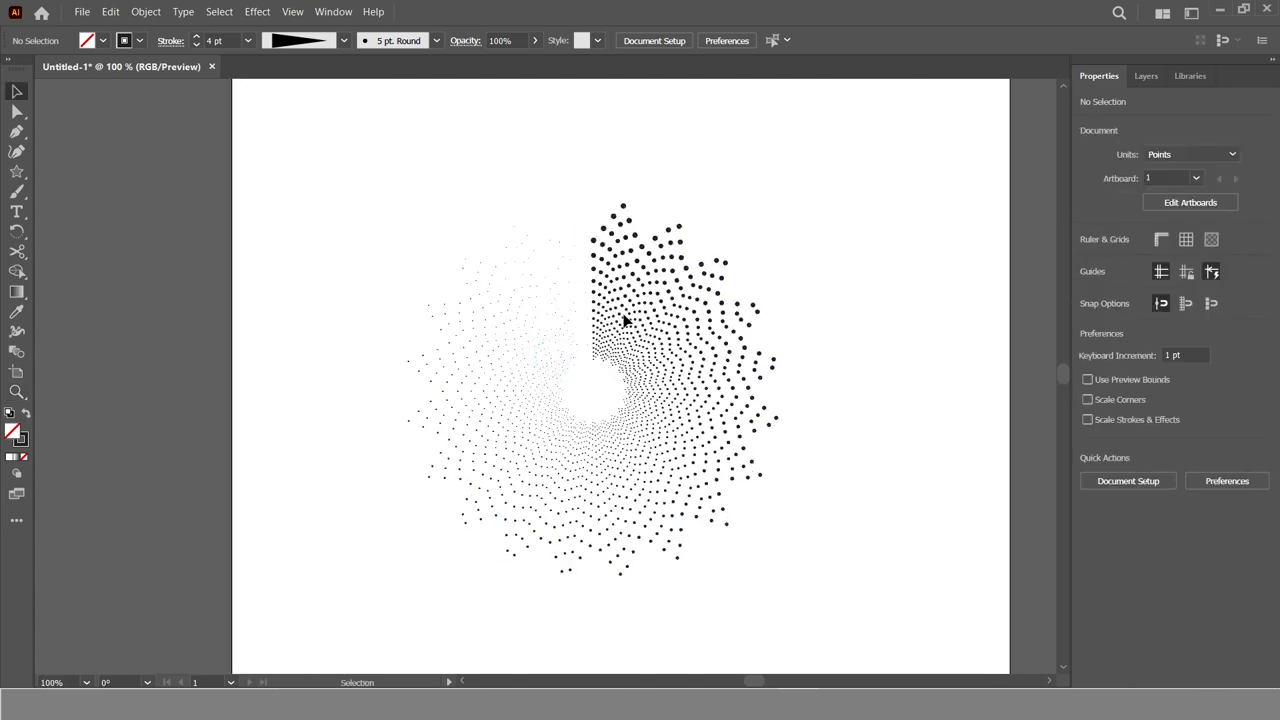
{"action": "left_click", "coordinate": [624, 320]}
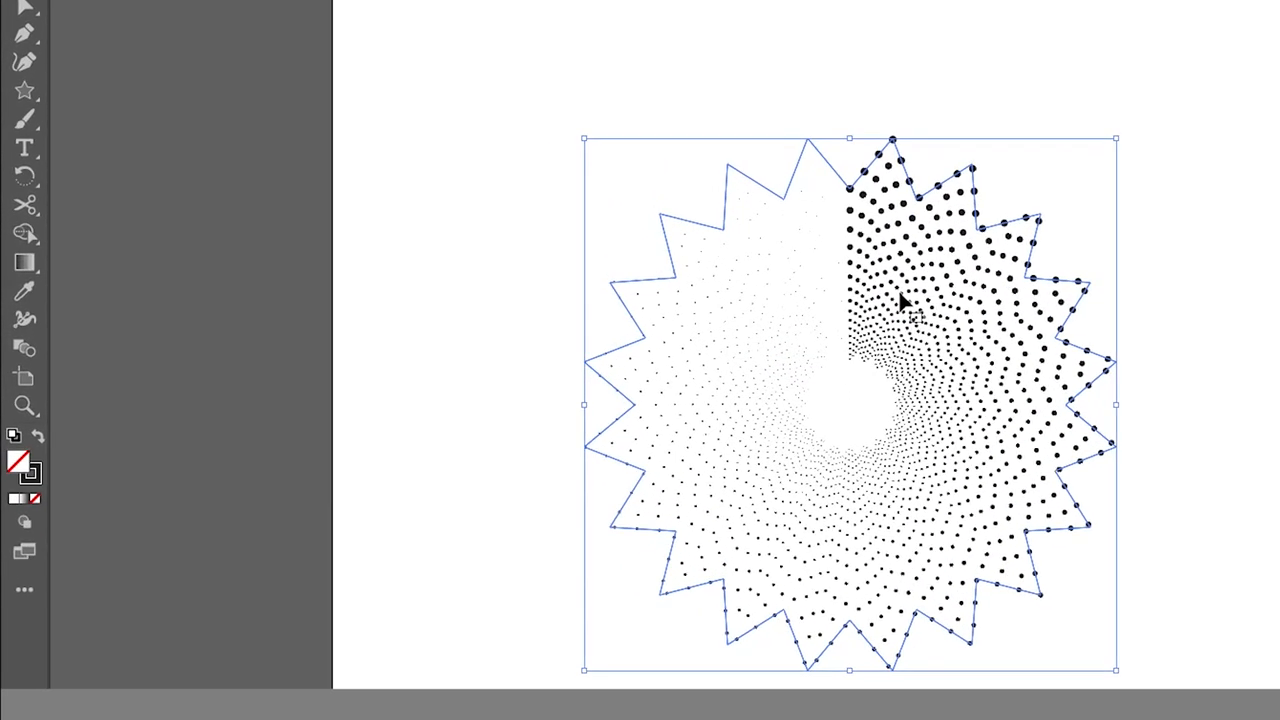
{"action": "left_click", "coordinate": [27, 264]}
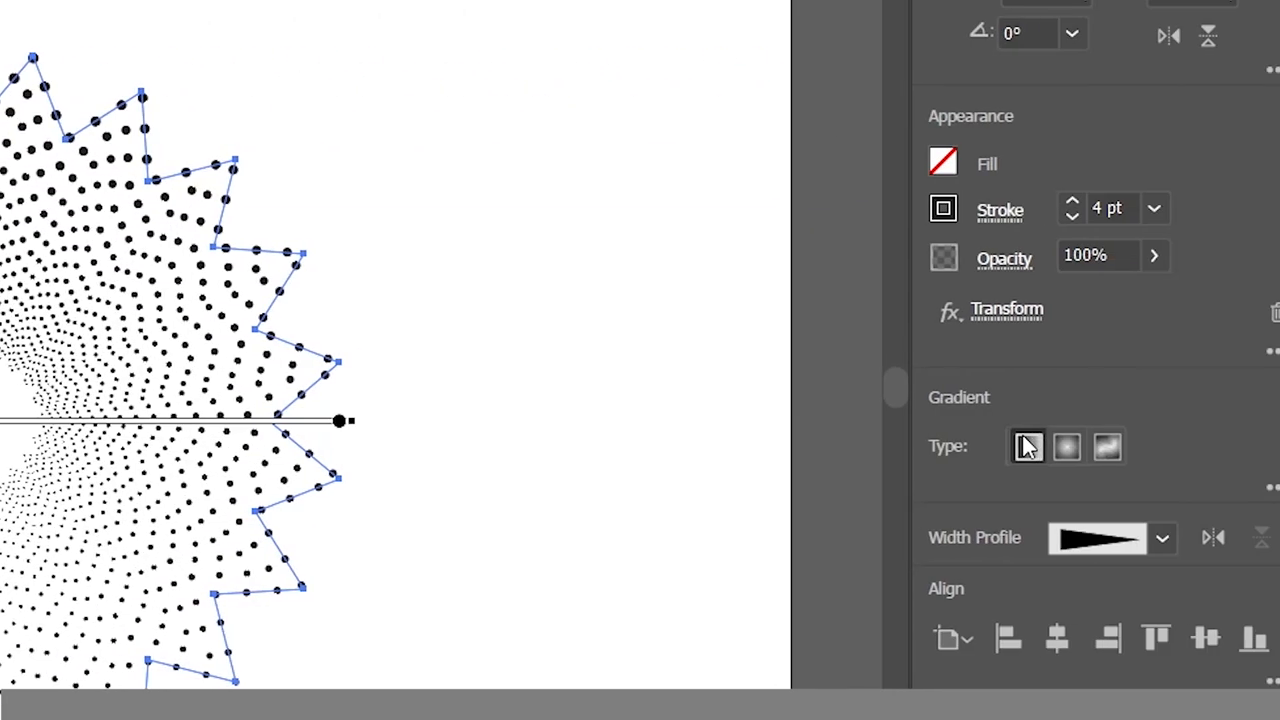
{"action": "left_click", "coordinate": [985, 446]}
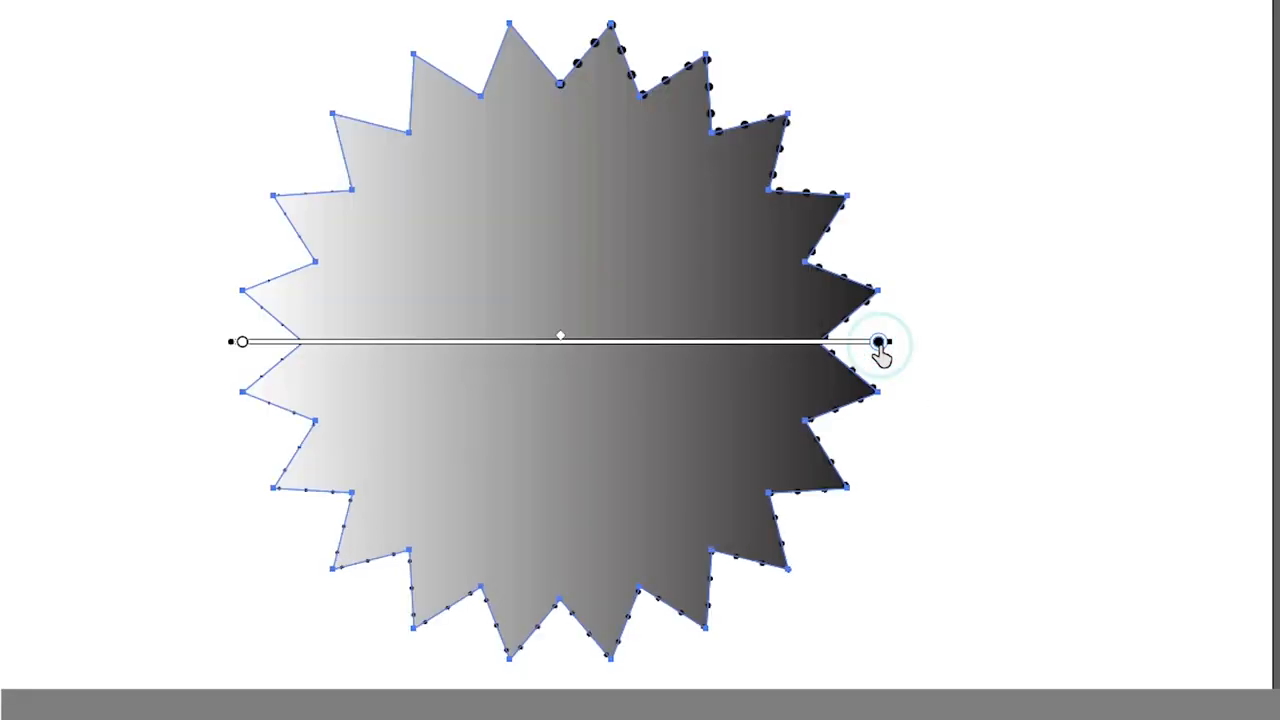
Step: Color the gradient's right stop magenta and its left stop dark blue using swatches
{"action": "double_click", "coordinate": [780, 391]}
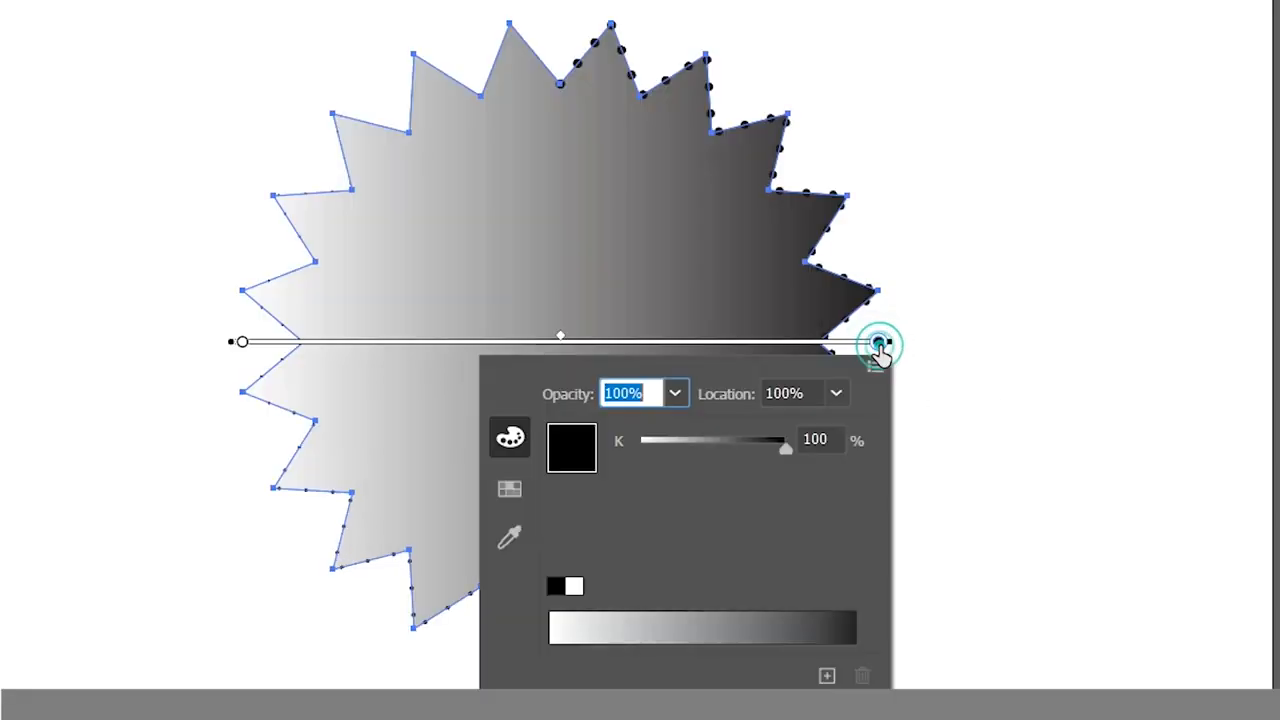
{"action": "left_click", "coordinate": [510, 488]}
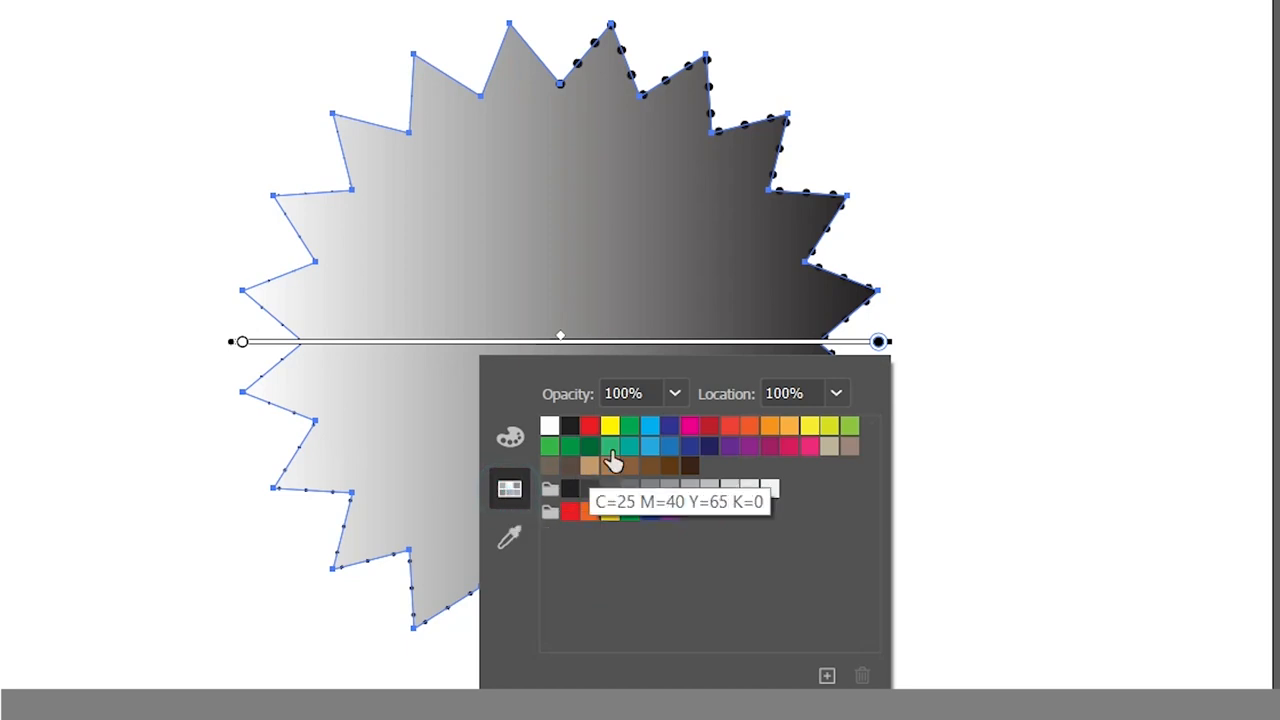
{"action": "left_click", "coordinate": [689, 427]}
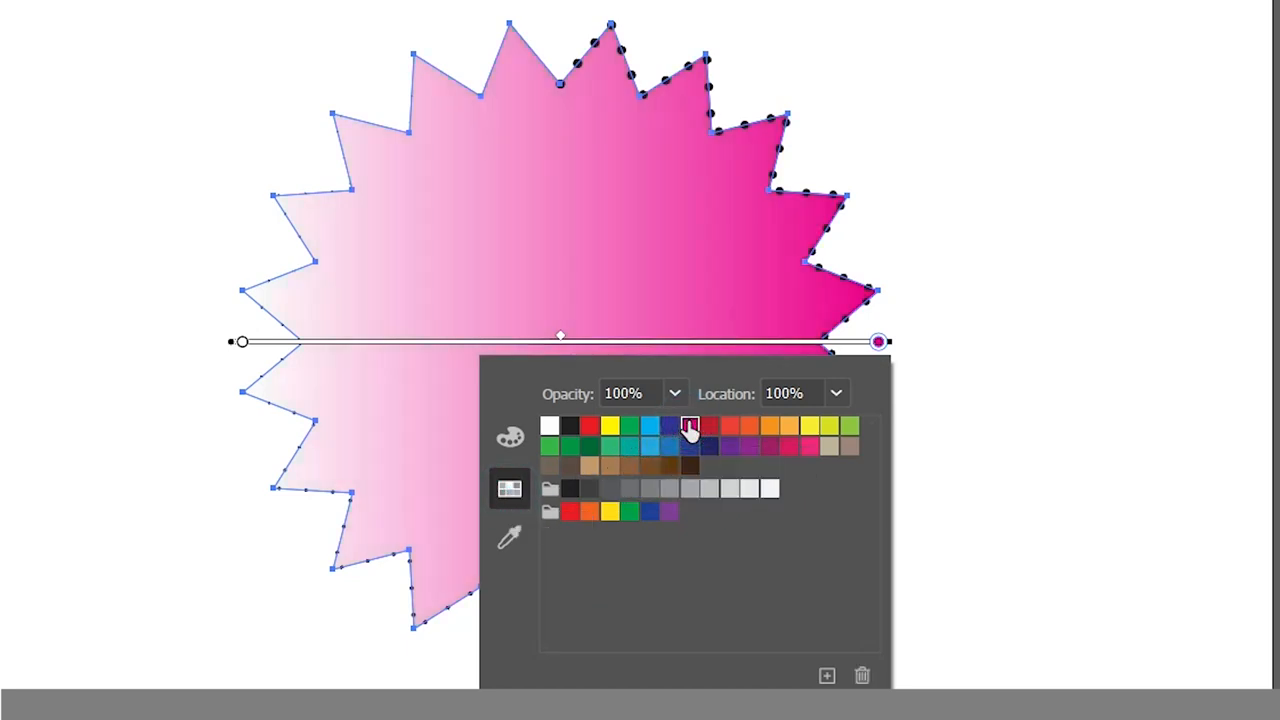
{"action": "left_click", "coordinate": [243, 343]}
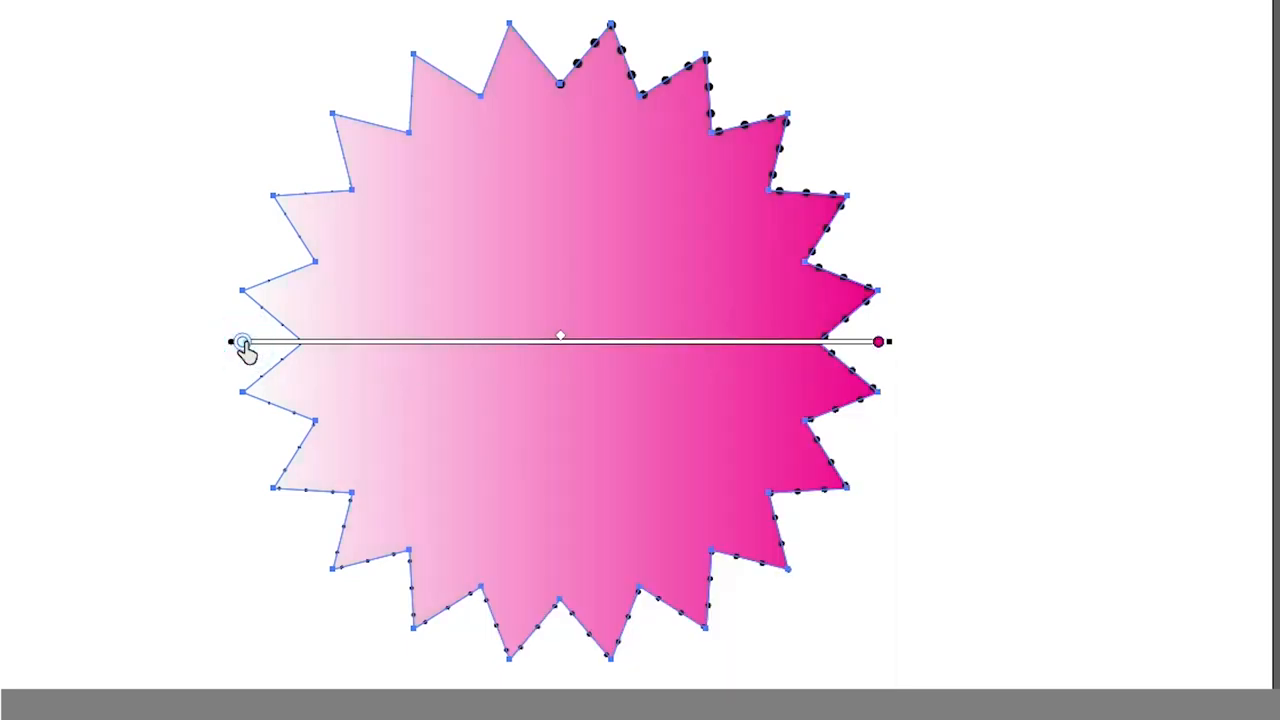
{"action": "double_click", "coordinate": [243, 343]}
{"action": "left_click", "coordinate": [54, 447]}
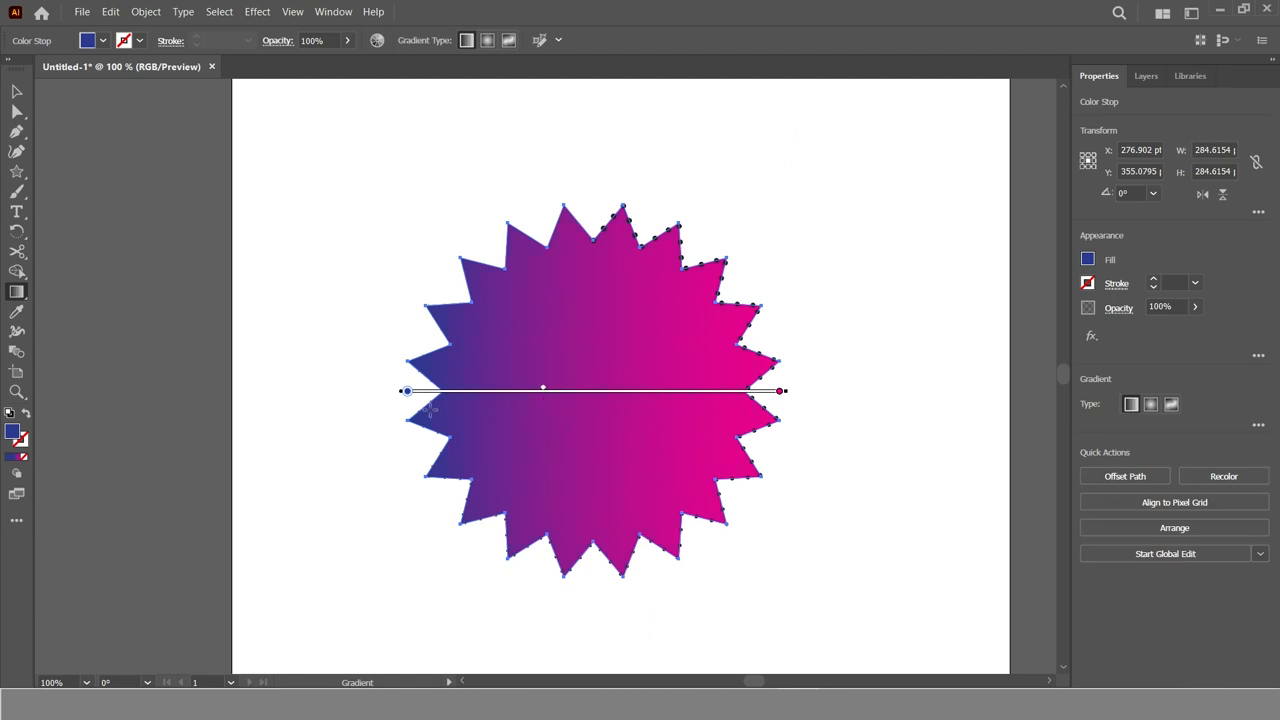
Step: Swap the star's fill and stroke so the gradient colors the dots, and set the fill to none
{"action": "left_click", "coordinate": [17, 91]}
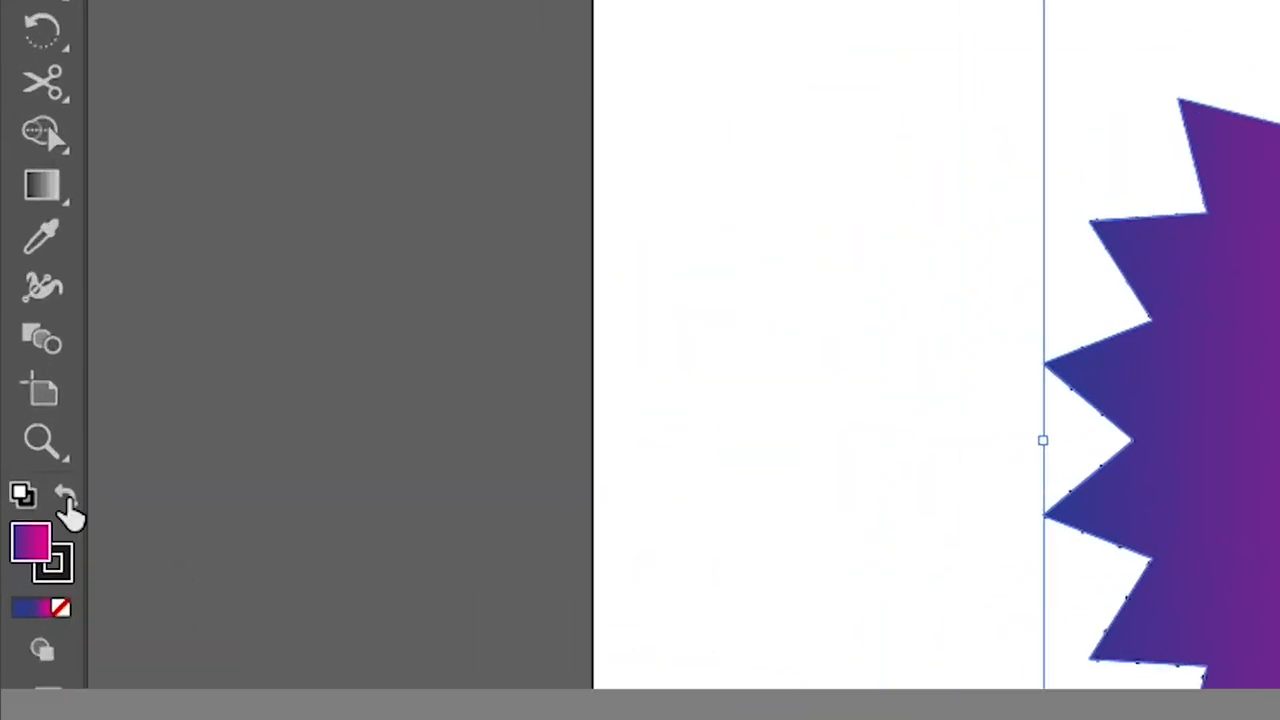
{"action": "left_click", "coordinate": [65, 497]}
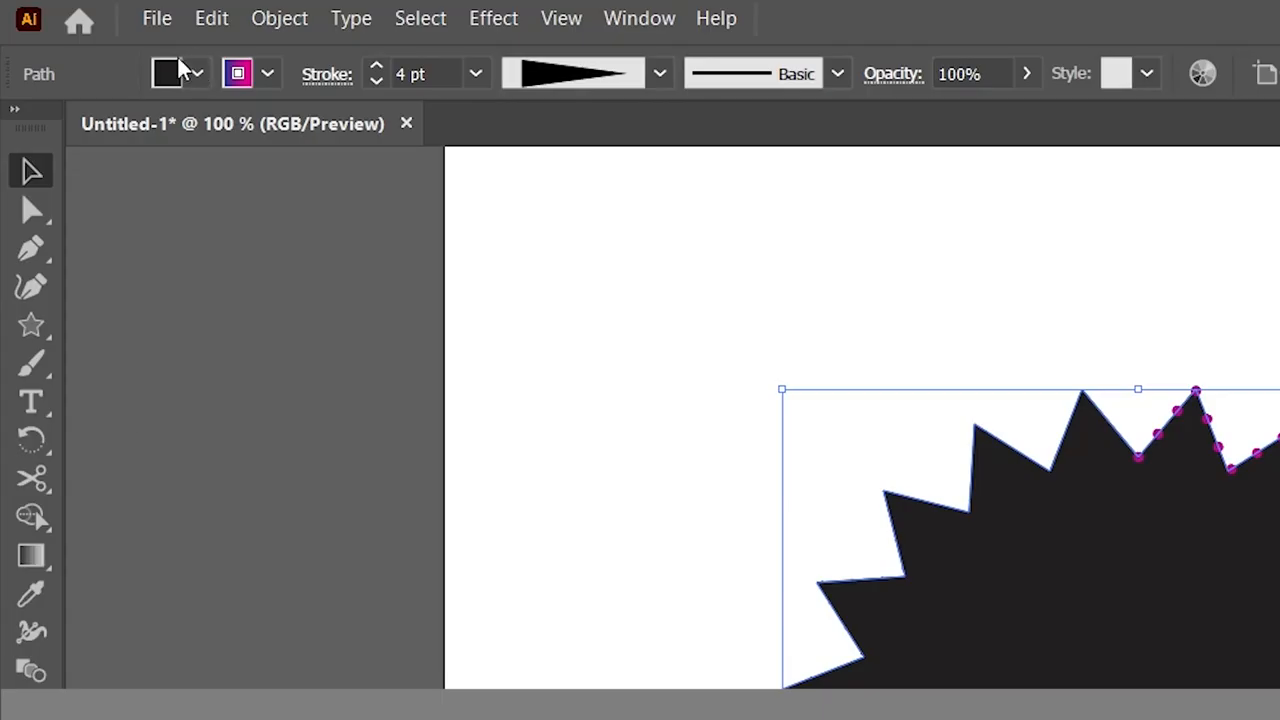
{"action": "left_click", "coordinate": [168, 70]}
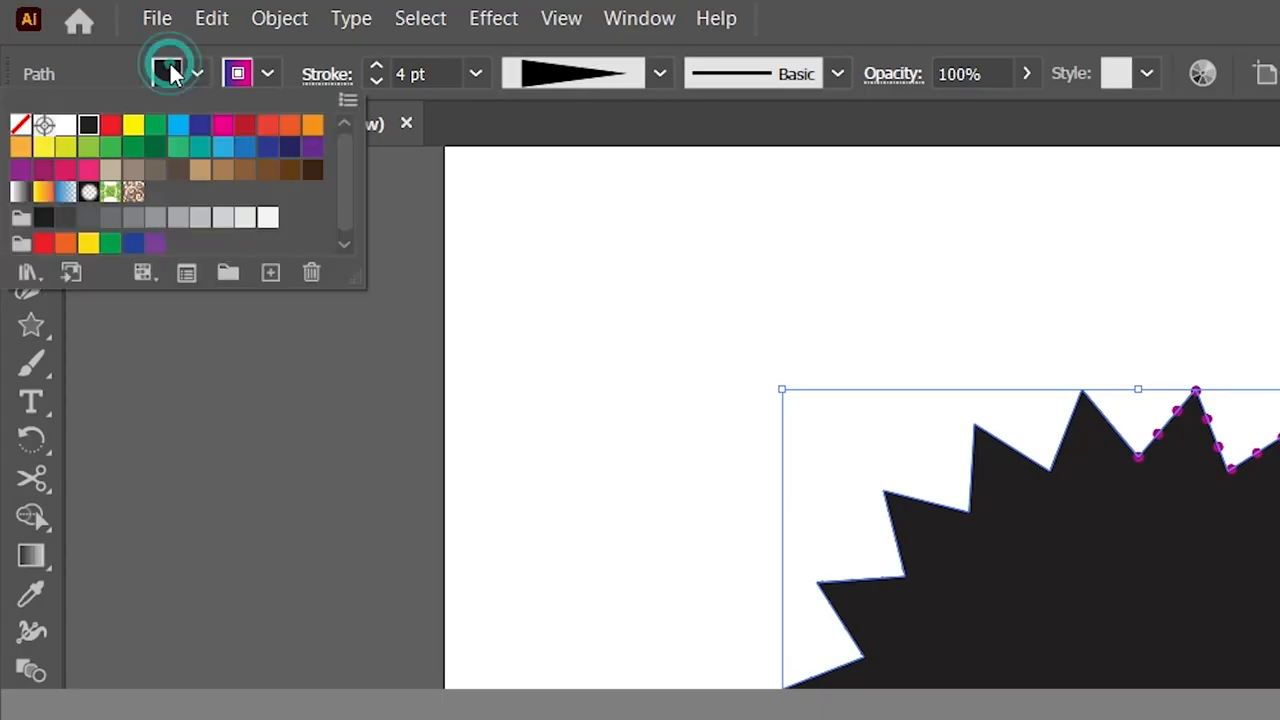
{"action": "left_click", "coordinate": [21, 124]}
{"action": "left_click", "coordinate": [269, 429]}
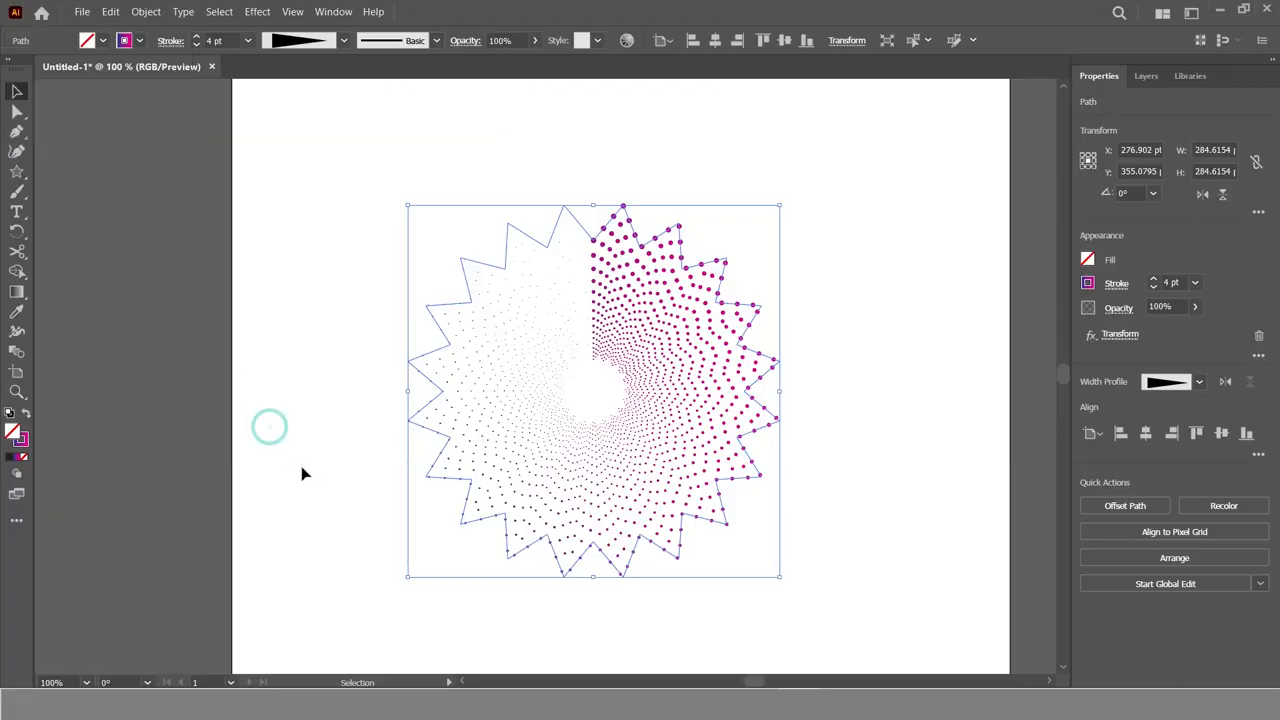
{"action": "left_click", "coordinate": [320, 491]}
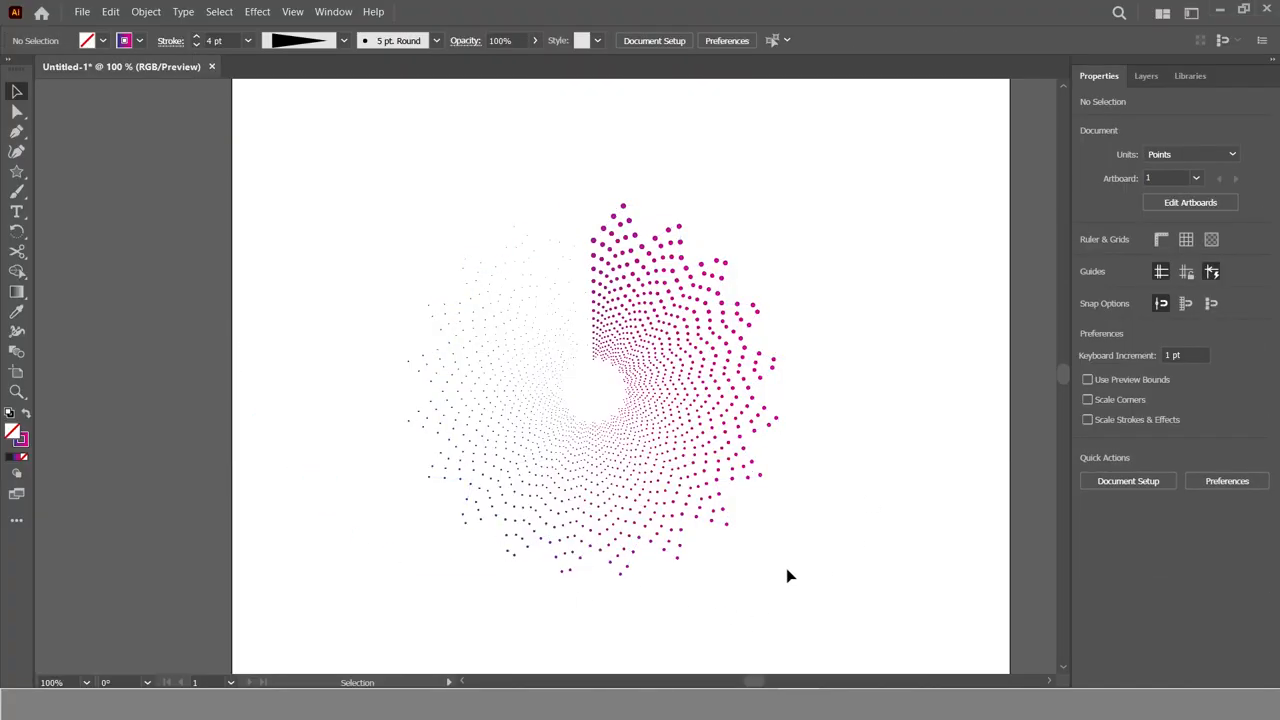
Step: Increase the dotted star's stroke weight to 6 pt
{"action": "left_click", "coordinate": [651, 350]}
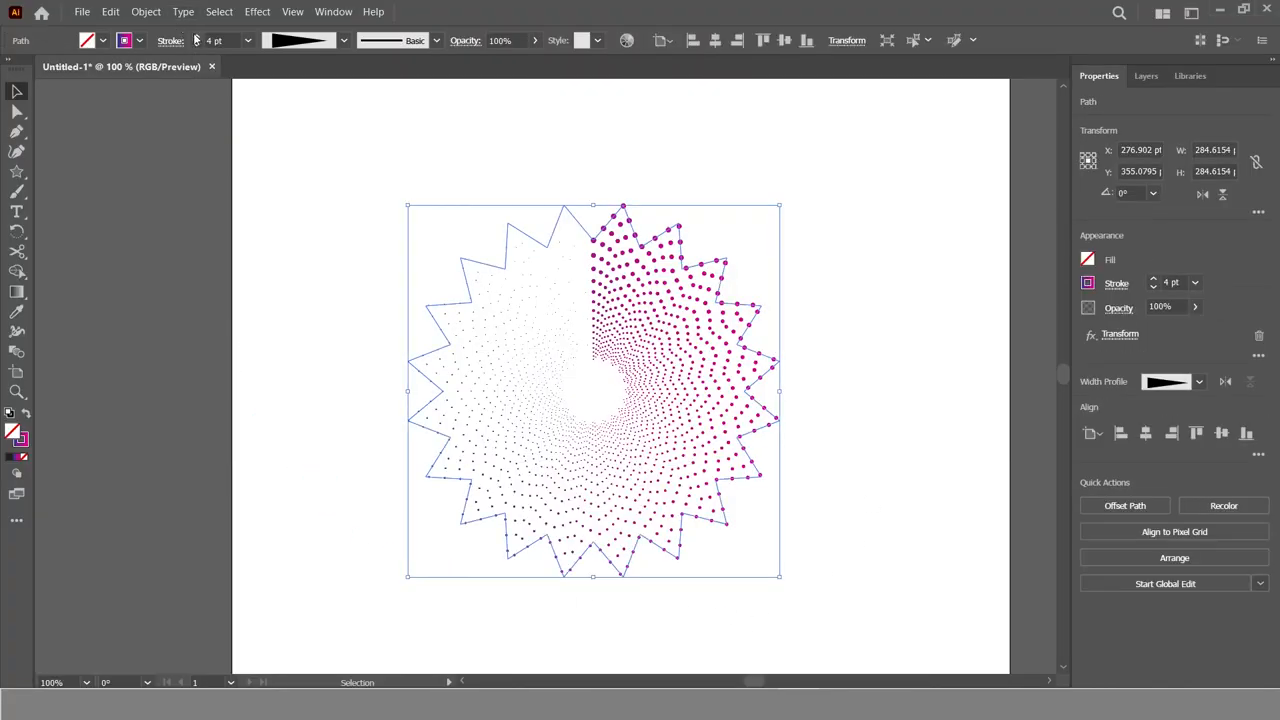
{"action": "left_click", "coordinate": [196, 38]}
{"action": "left_click", "coordinate": [196, 38]}
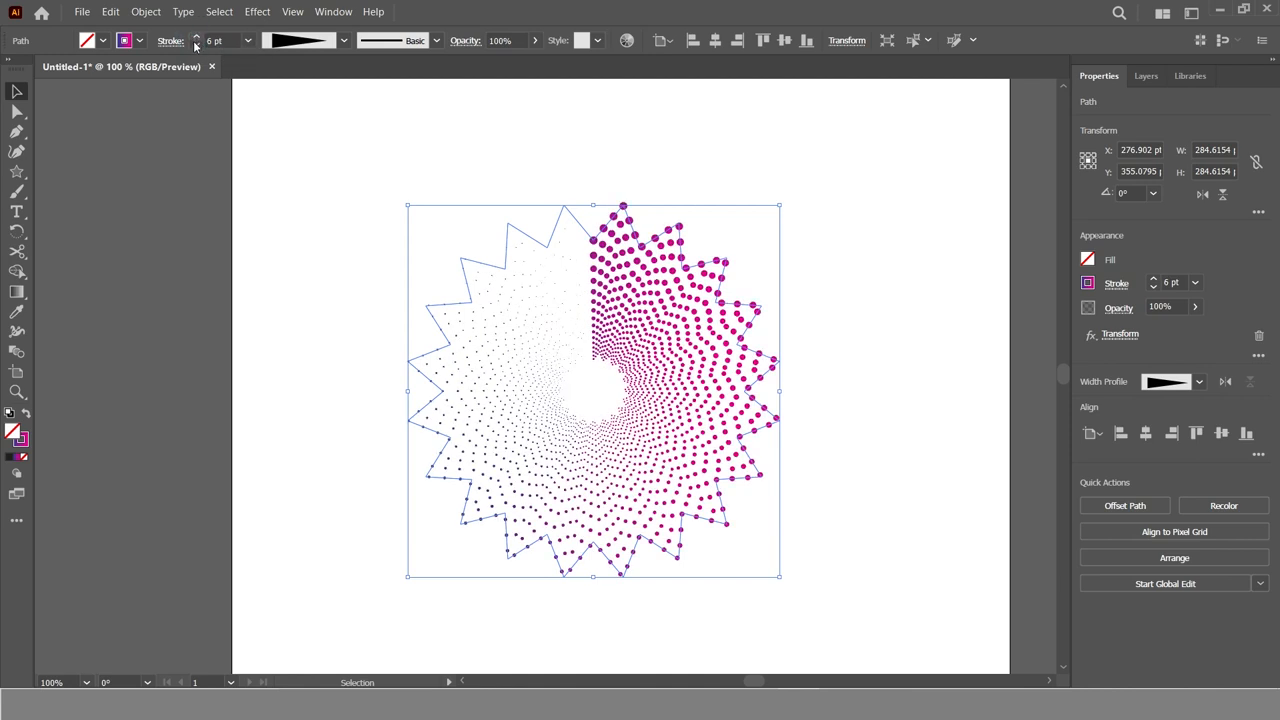
Step: Reduce the dotted star's stroke weight to 4 pt and deselect it
{"action": "left_click", "coordinate": [196, 45]}
{"action": "left_click", "coordinate": [196, 45]}
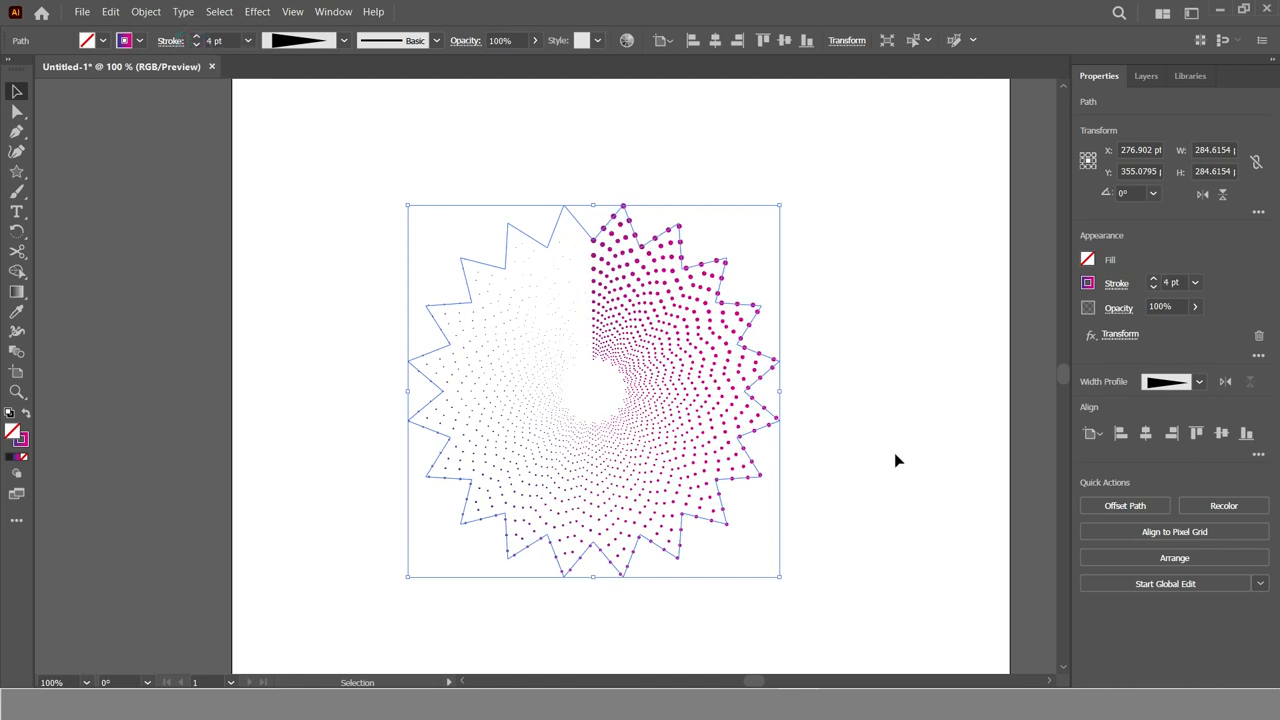
{"action": "left_click", "coordinate": [925, 463]}
{"action": "key", "text": "z"}
{"action": "left_click", "coordinate": [580, 430]}
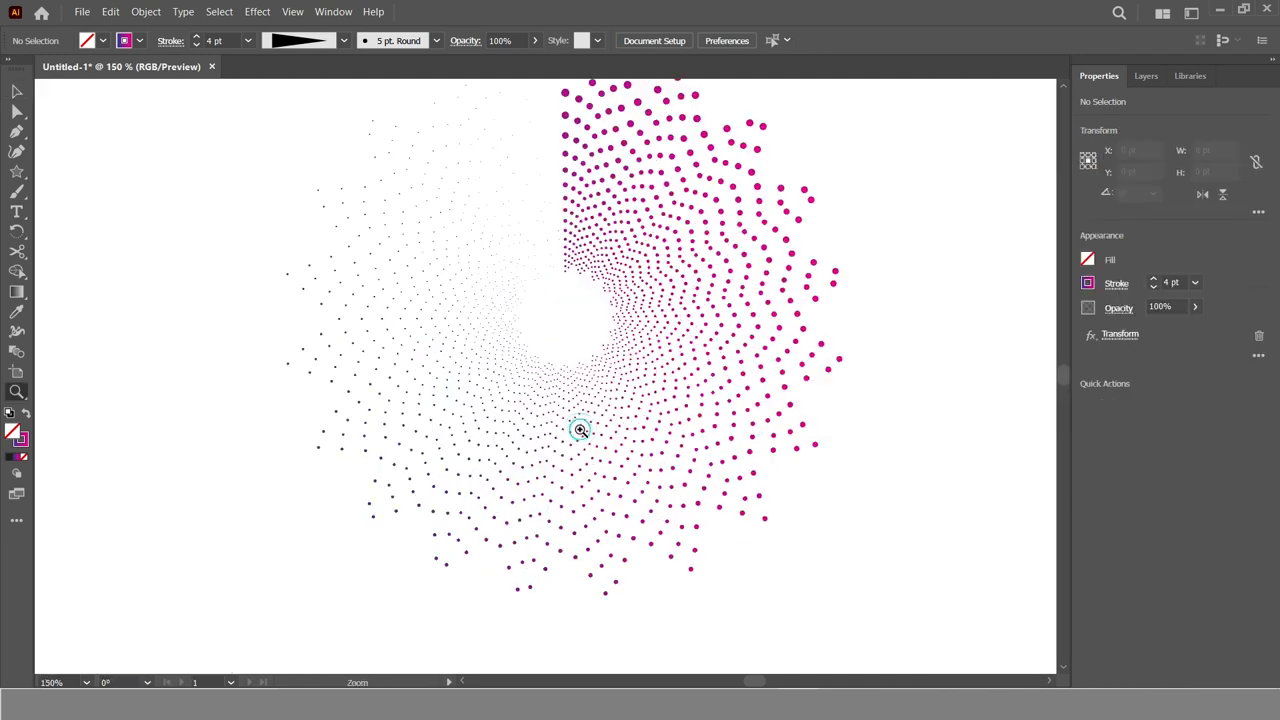
{"action": "left_click_drag", "start_coordinate": [621, 404], "coordinate": [637, 467]}
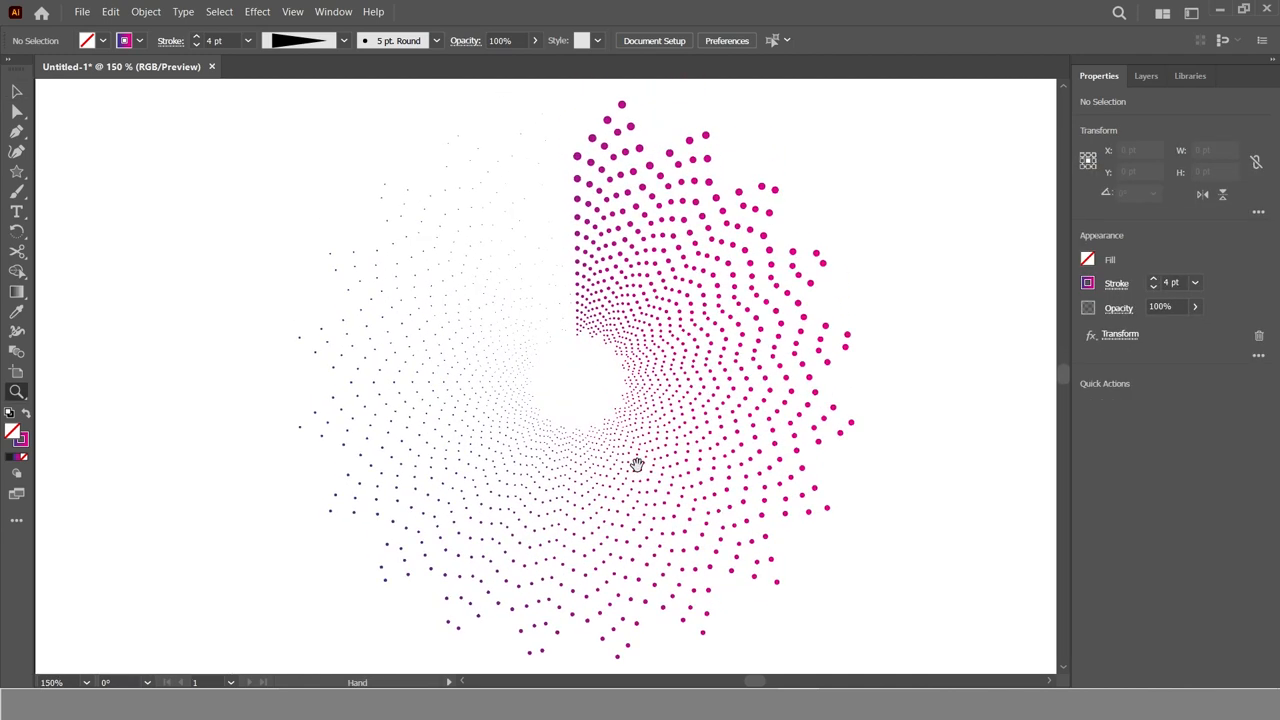
{"action": "left_click", "coordinate": [17, 91]}
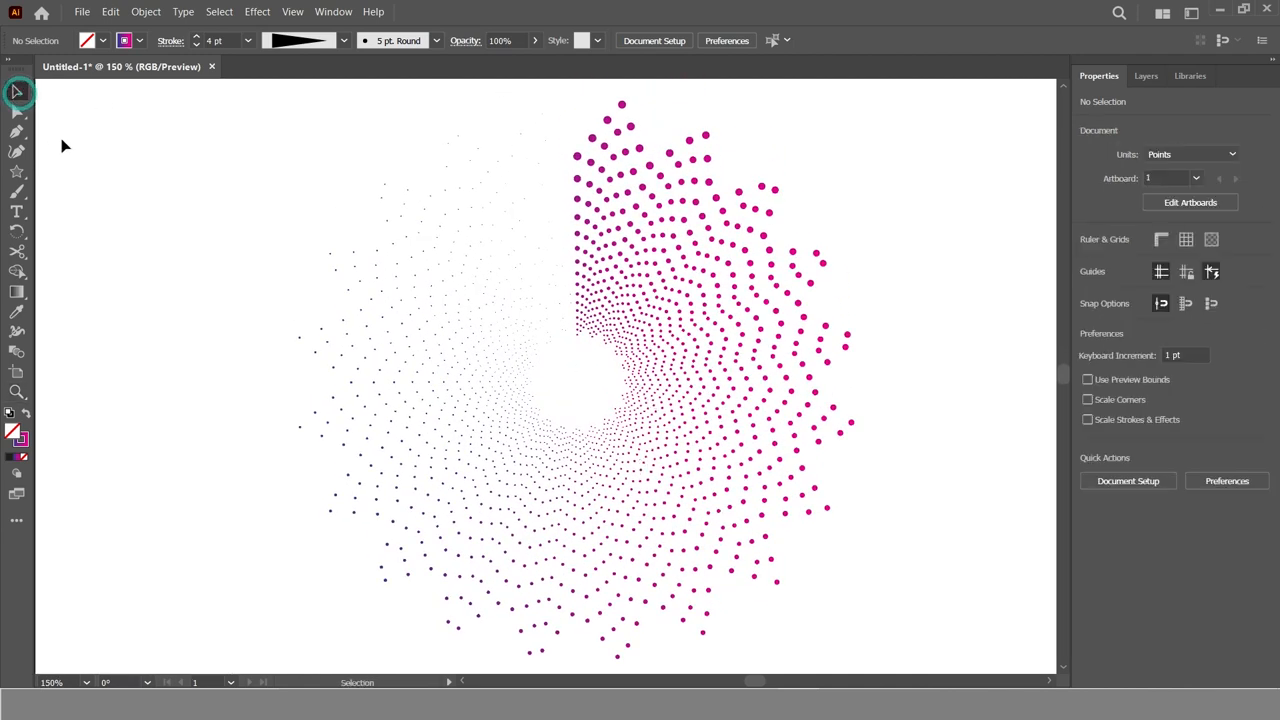
Step: Draw a rectangle about 425 pt wide and 454 pt high that surrounds the whole dotted star
{"action": "key", "text": "ctrl+minus"}
{"action": "key", "text": "ctrl+minus"}
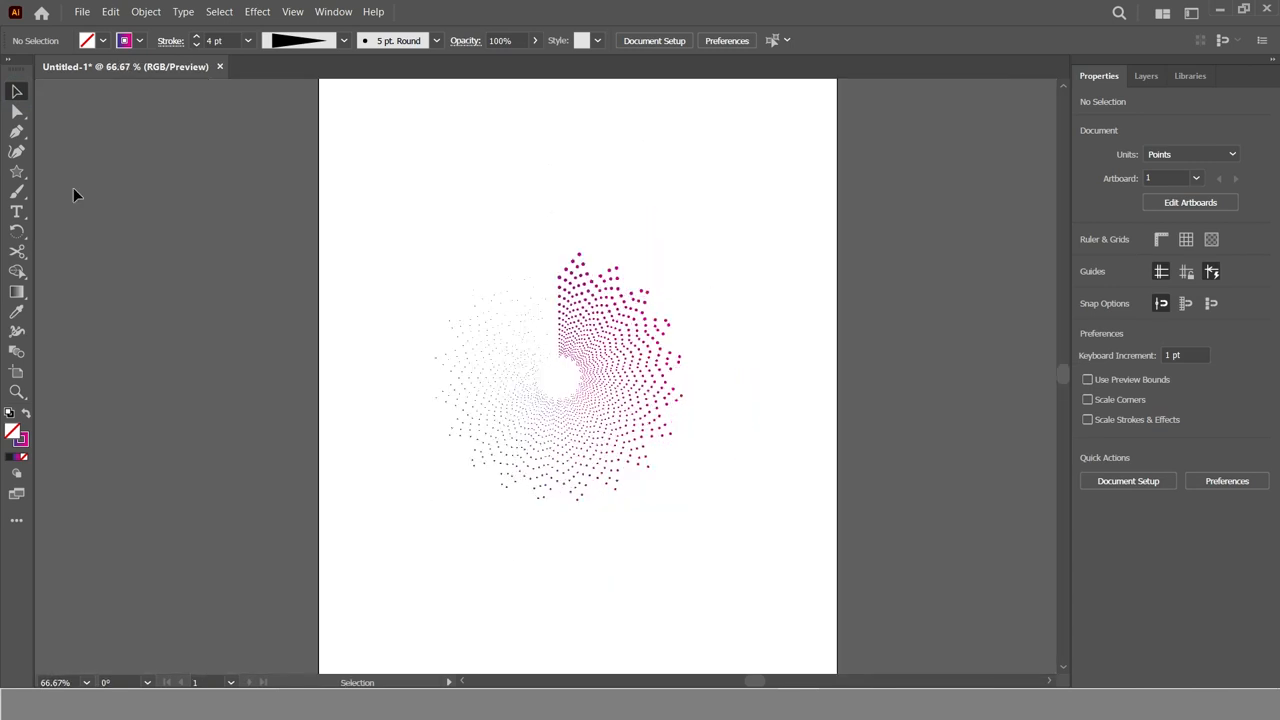
{"action": "left_click_drag", "start_coordinate": [16, 171], "coordinate": [56, 174]}
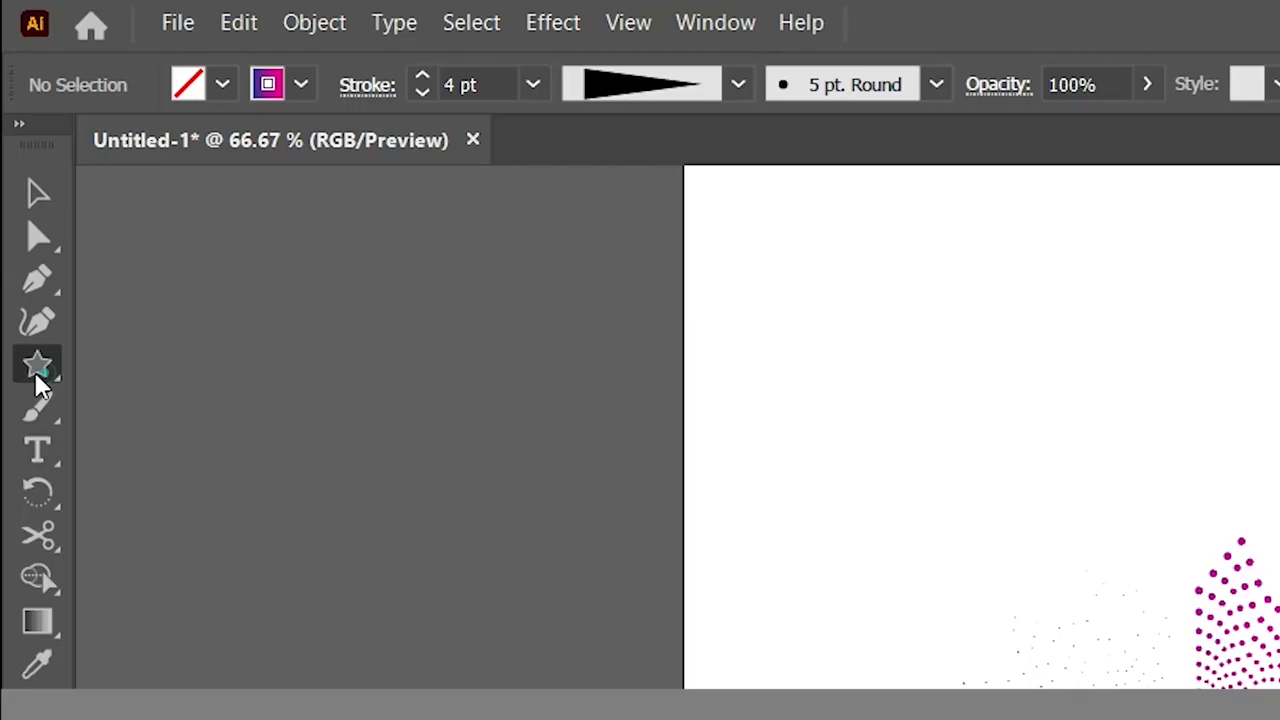
{"action": "left_click_drag", "start_coordinate": [125, 370], "coordinate": [120, 358]}
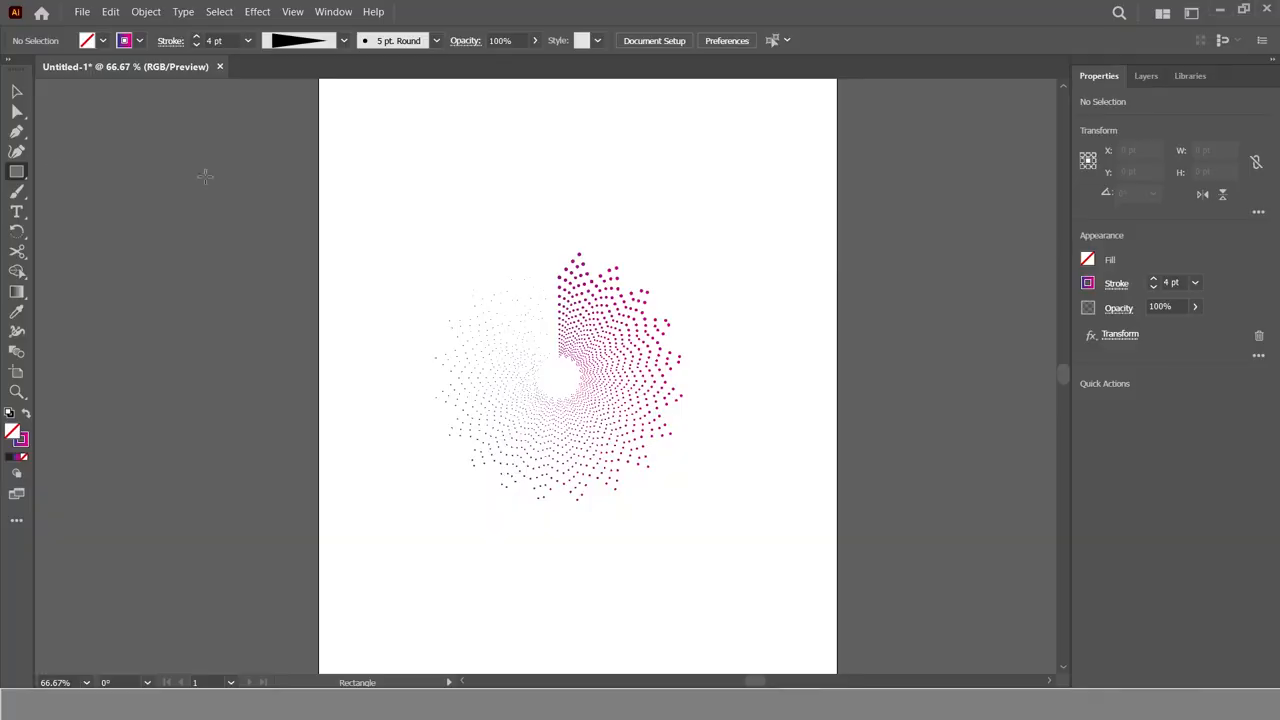
{"action": "left_click_drag", "start_coordinate": [375, 164], "coordinate": [746, 560]}
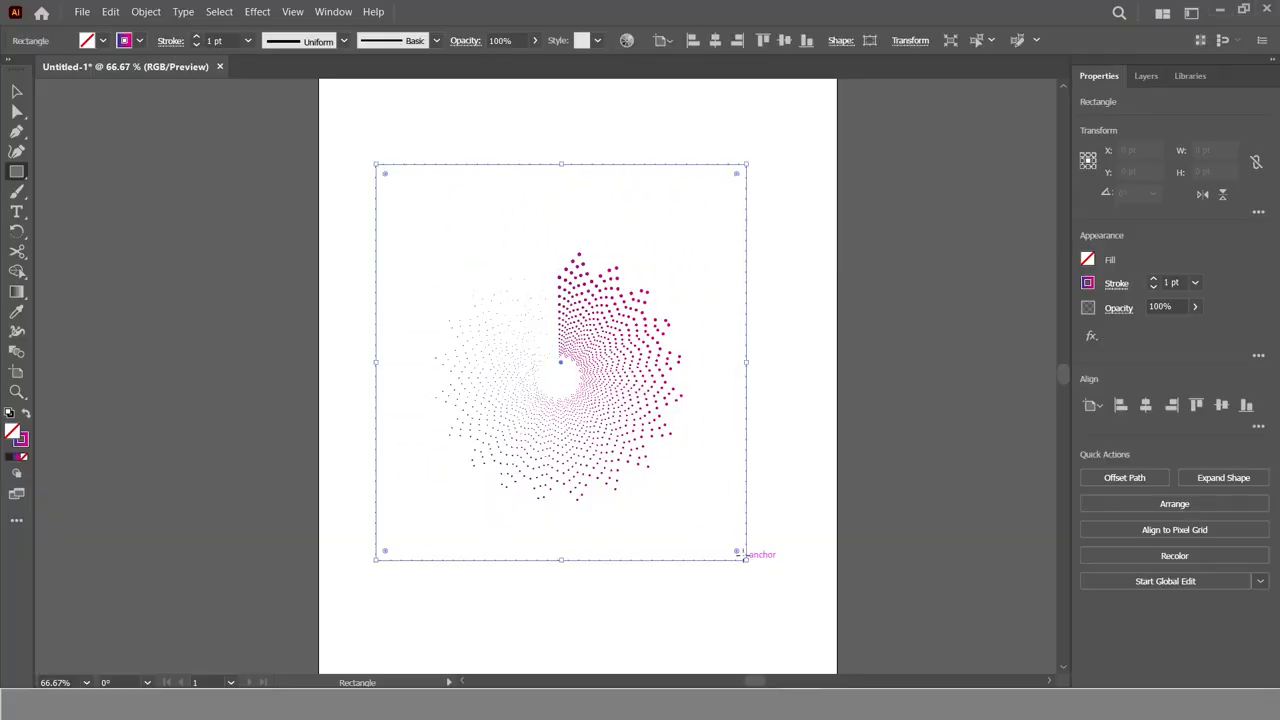
Step: Fill the new rectangle with the black swatch
{"action": "left_click", "coordinate": [87, 42]}
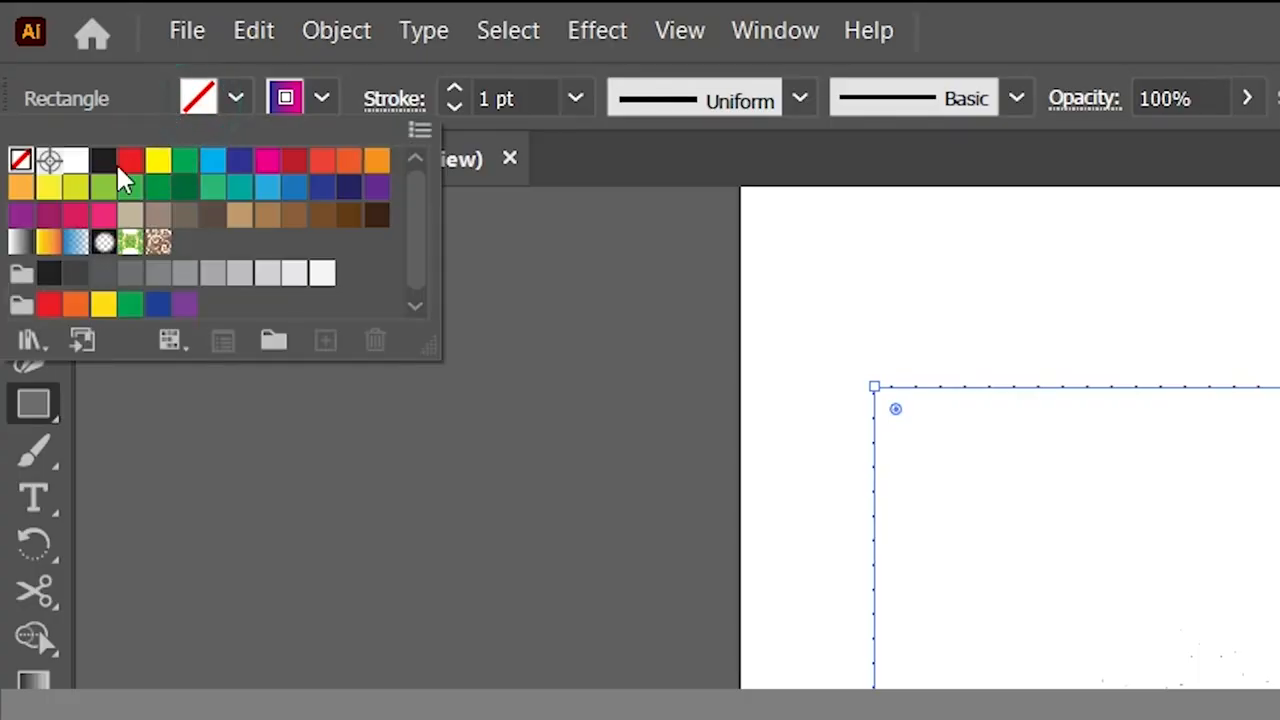
{"action": "left_click", "coordinate": [47, 65]}
{"action": "left_click", "coordinate": [1108, 49]}
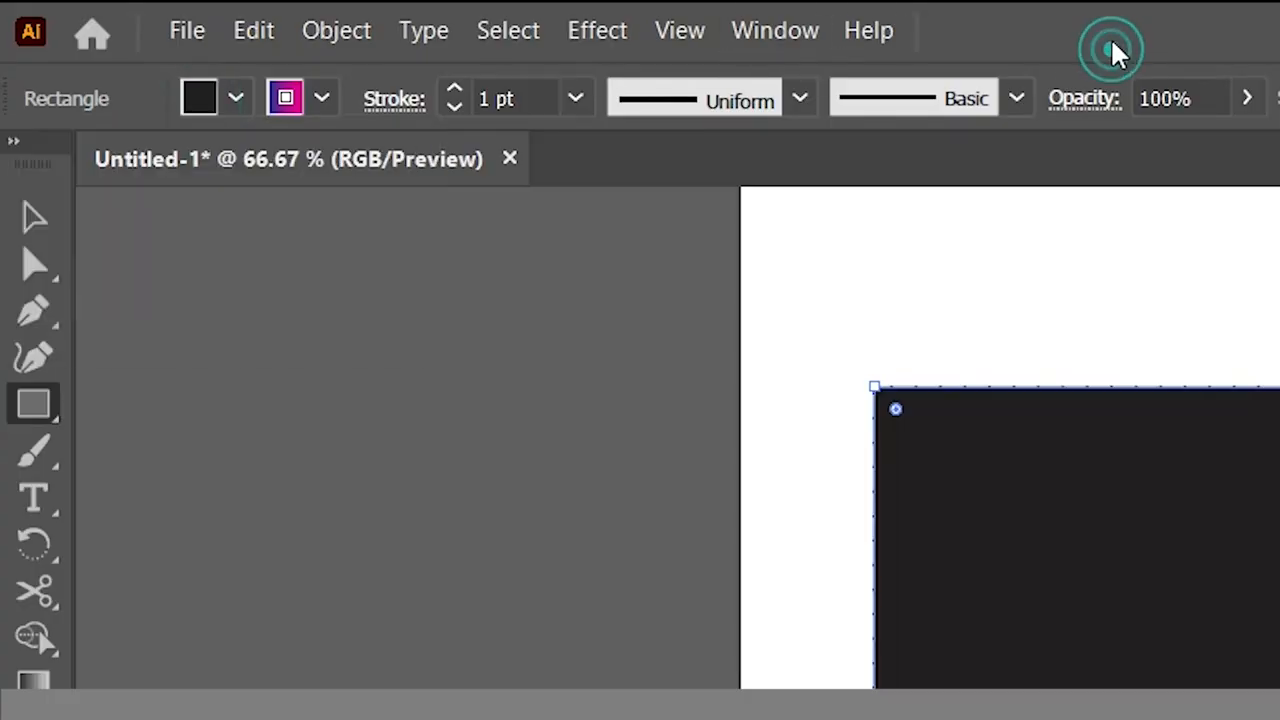
Step: Send the black rectangle behind the dotted star and deselect it
{"action": "left_click", "coordinate": [336, 30]}
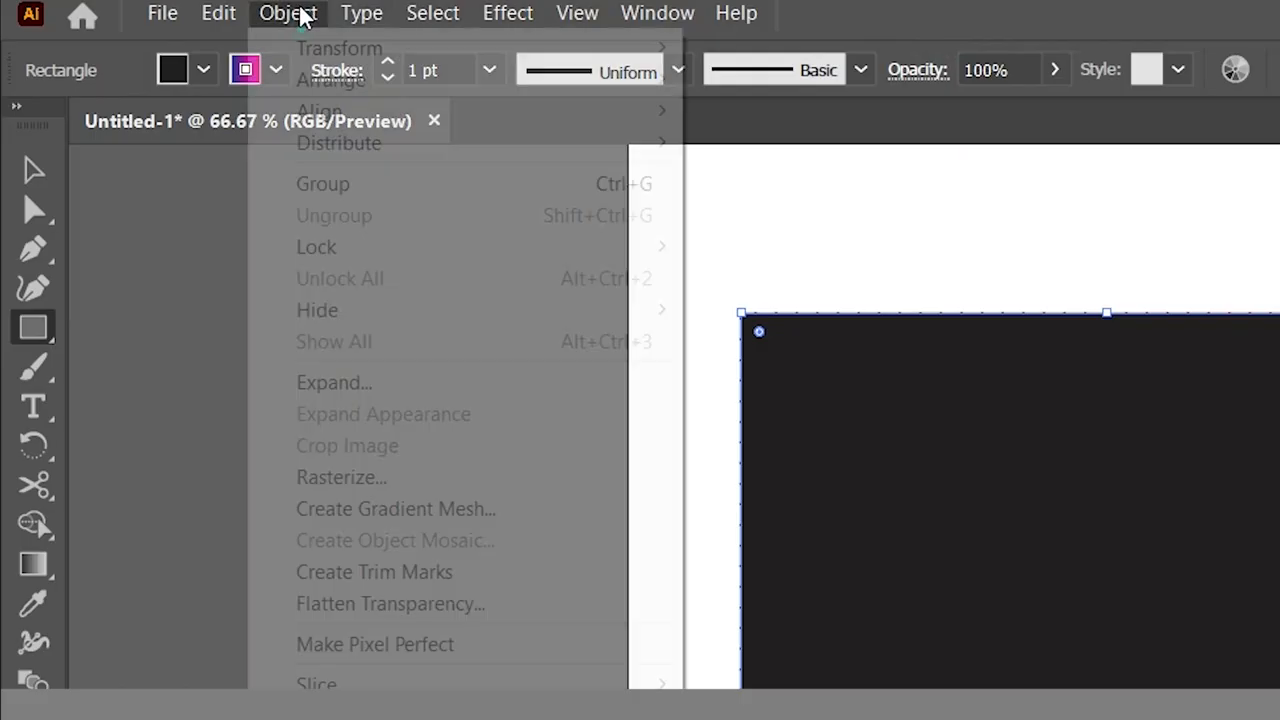
{"action": "mouse_move", "coordinate": [297, 51]}
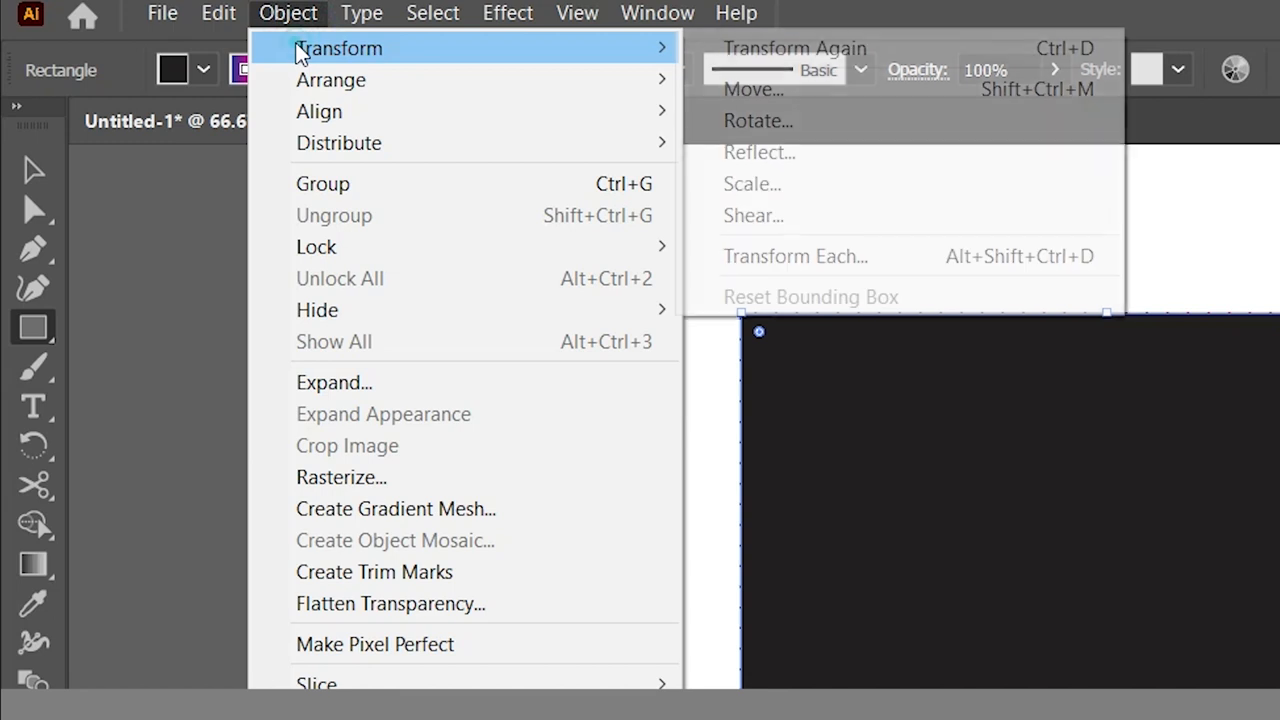
{"action": "left_click", "coordinate": [520, 88]}
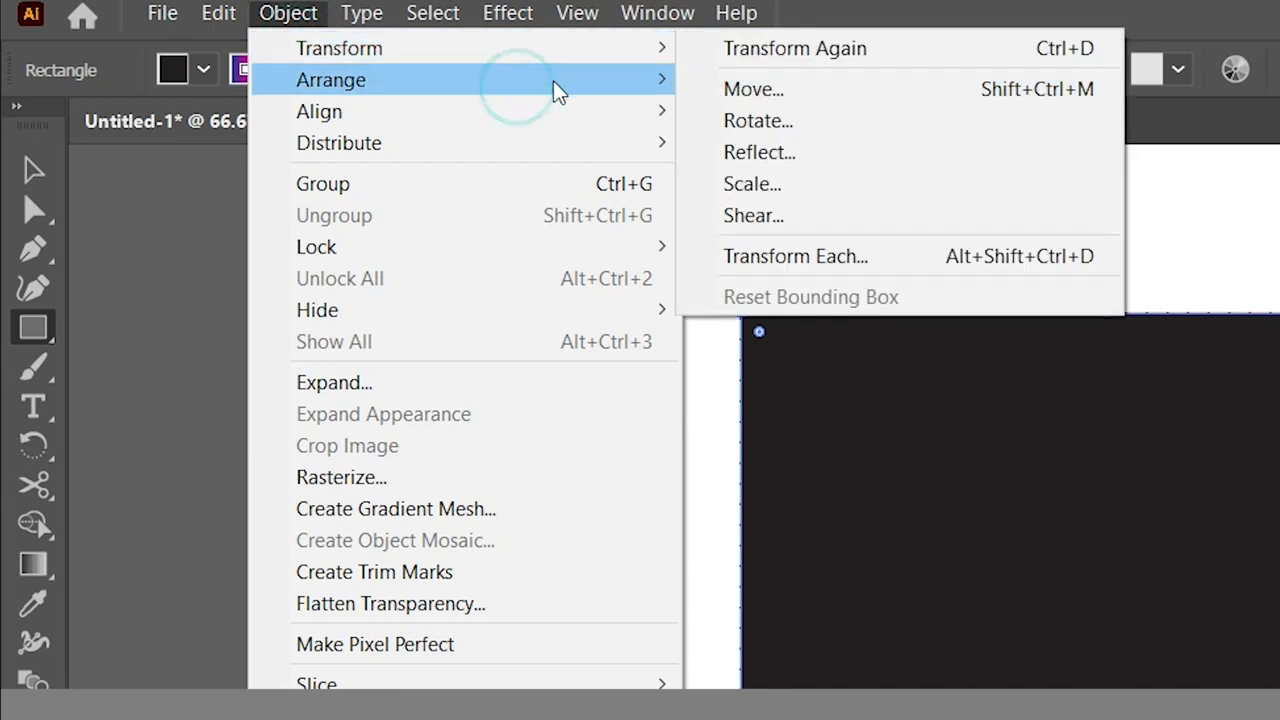
{"action": "left_click", "coordinate": [538, 90]}
{"action": "left_click", "coordinate": [823, 175]}
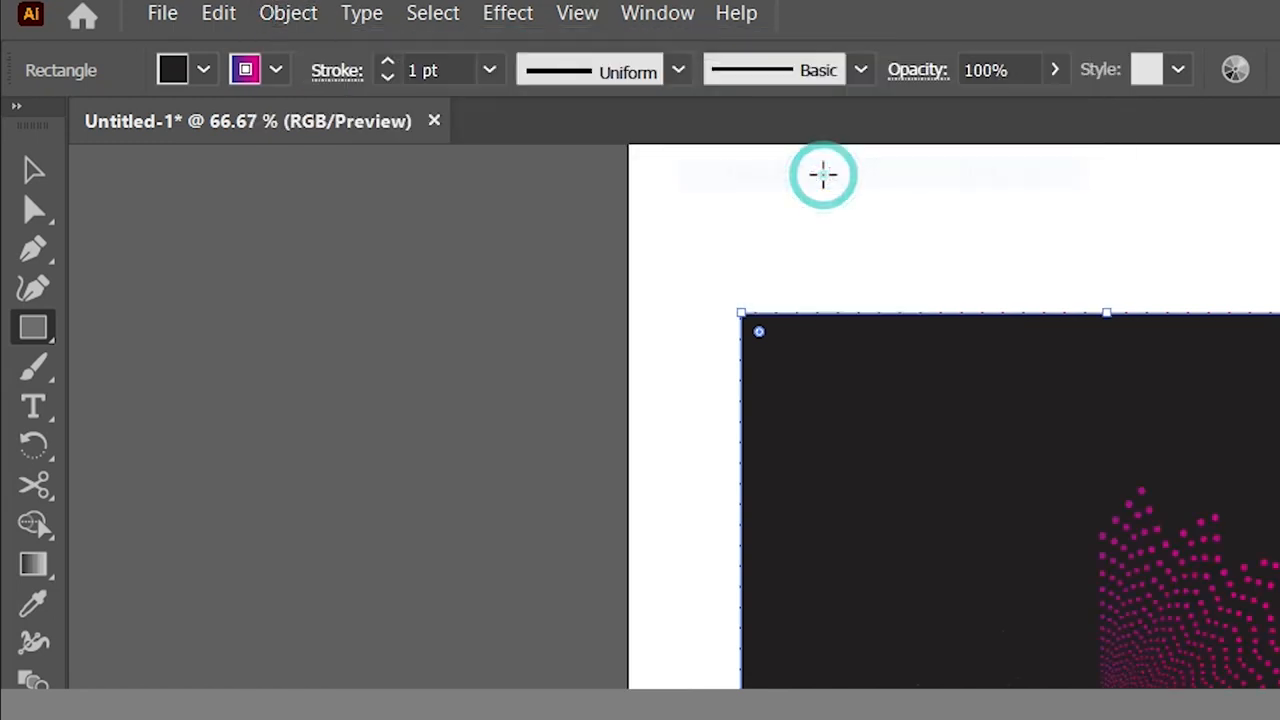
{"action": "left_click", "coordinate": [16, 92]}
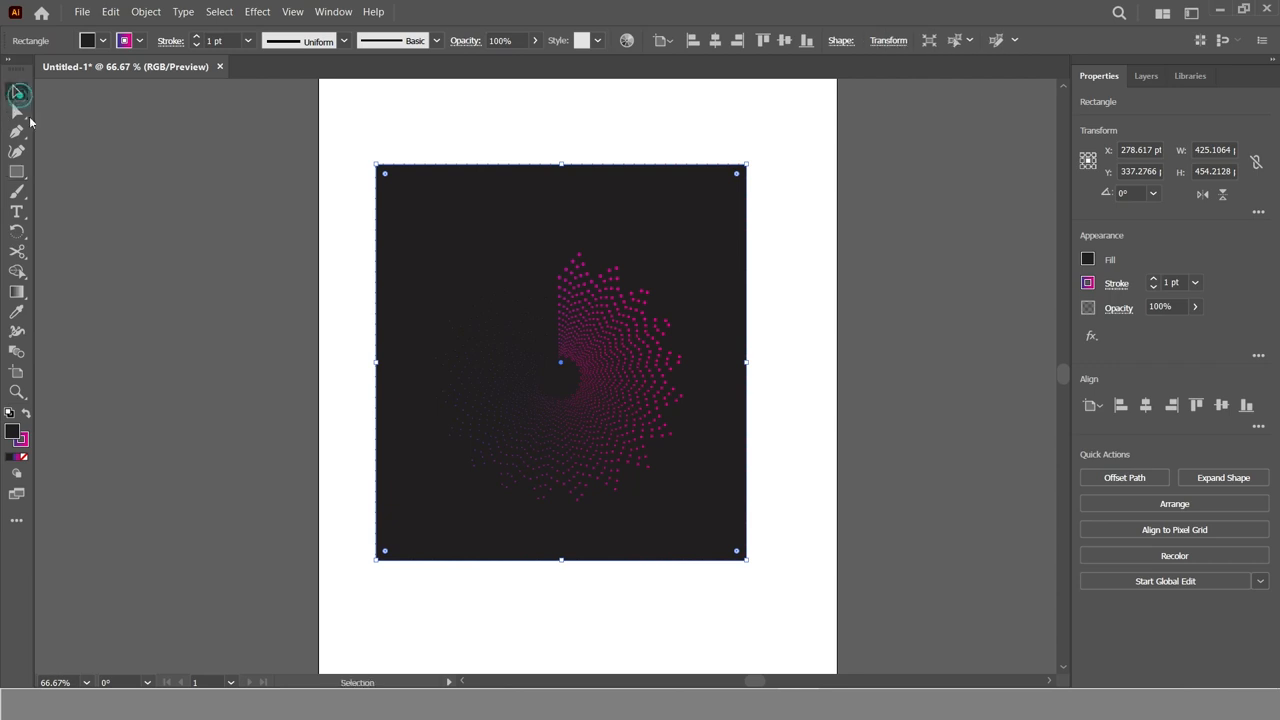
{"action": "left_click", "coordinate": [534, 634]}
Step: Examine the gradient halftone dots up close and as a whole against the black background
{"action": "mouse_move", "coordinate": [705, 550]}
{"action": "left_mouse_down"}
{"action": "mouse_move", "coordinate": [694, 537]}
{"action": "mouse_move", "coordinate": [689, 552]}
{"action": "mouse_move", "coordinate": [551, 448]}
{"action": "mouse_move", "coordinate": [520, 408]}
{"action": "mouse_move", "coordinate": [674, 448]}
{"action": "mouse_move", "coordinate": [693, 569]}
{"action": "left_mouse_up"}
{"action": "left_click", "coordinate": [697, 619]}
{"action": "key", "text": "z"}
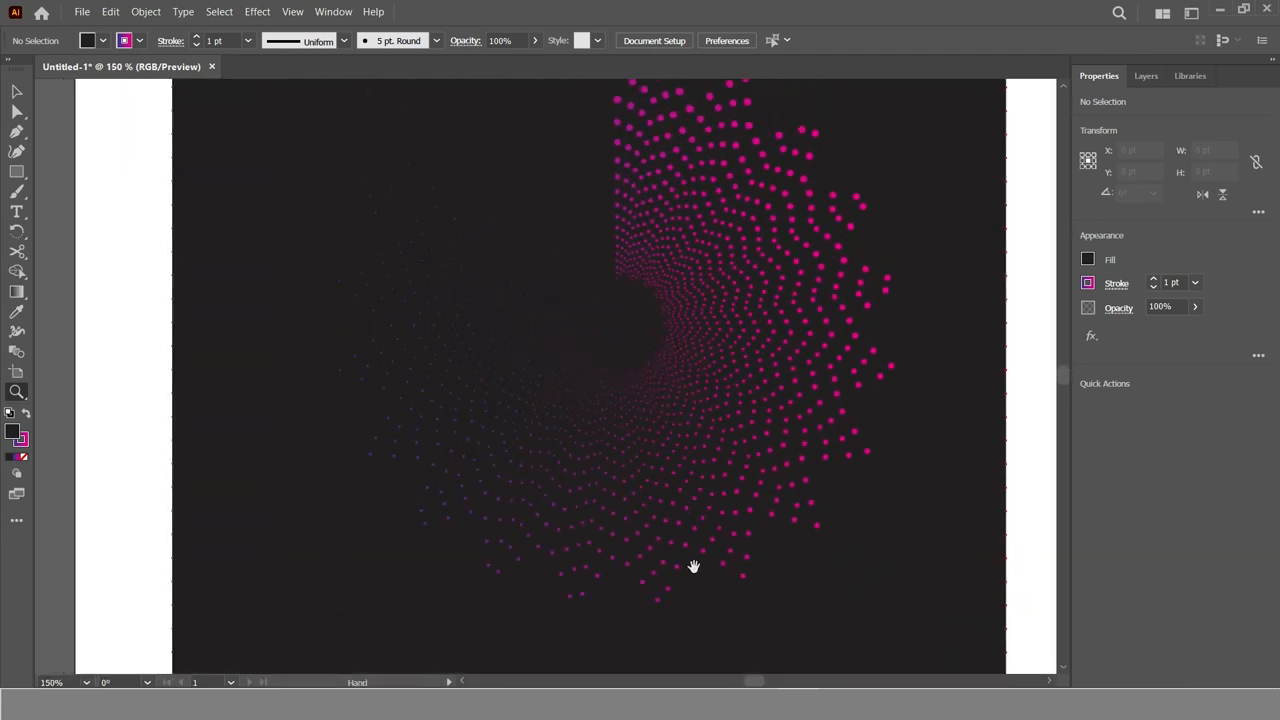
{"action": "key", "text": "ctrl+minus"}
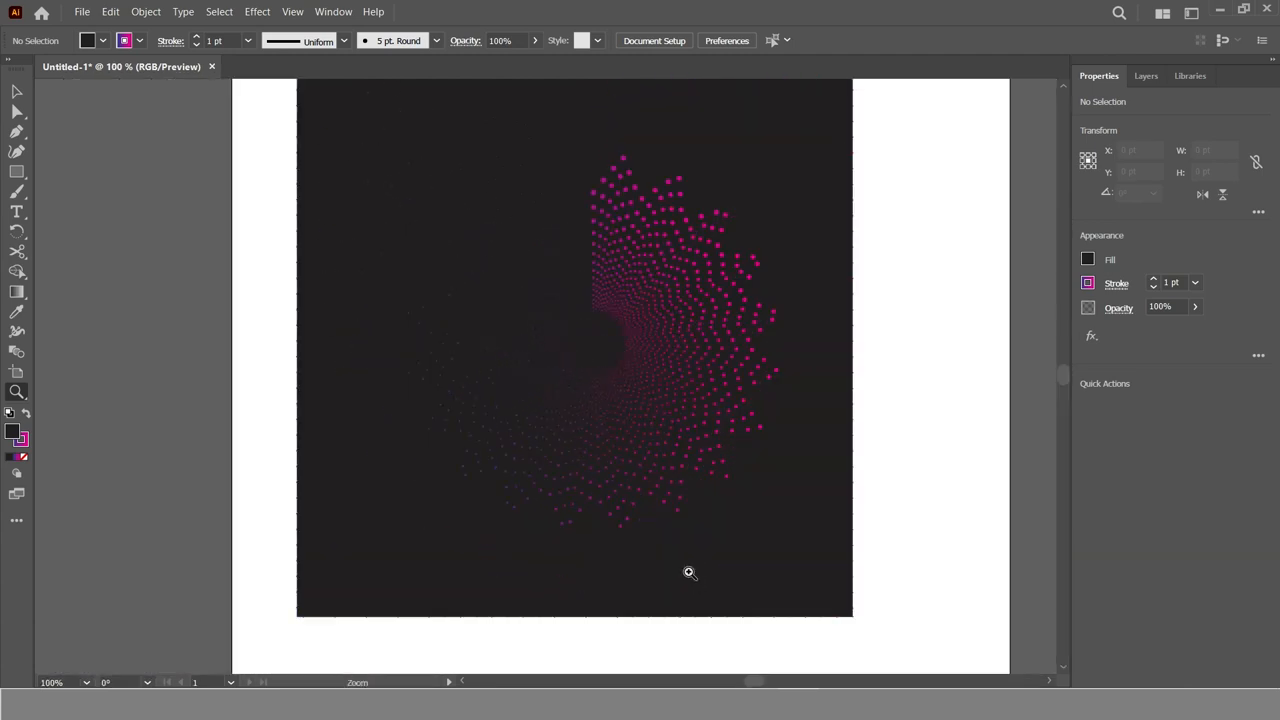
{"action": "key", "text": "ctrl+minus"}
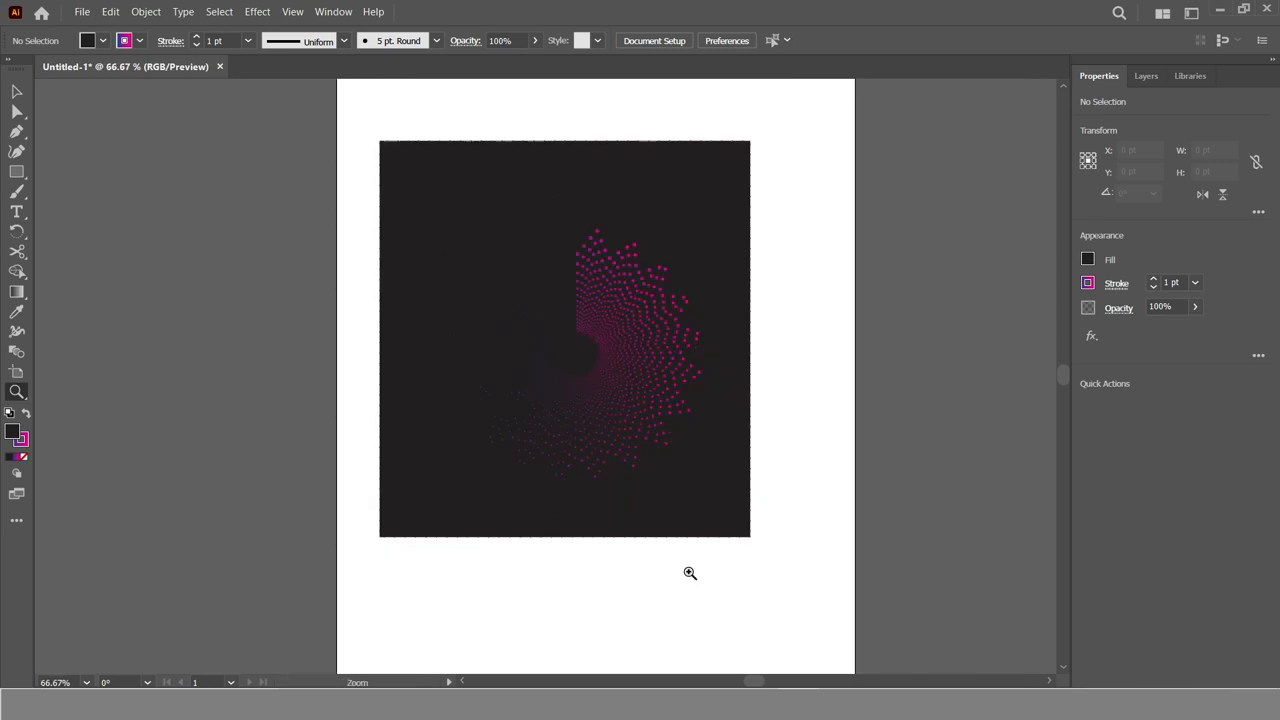
{"action": "left_click", "coordinate": [17, 91]}
{"action": "left_click", "coordinate": [238, 263]}
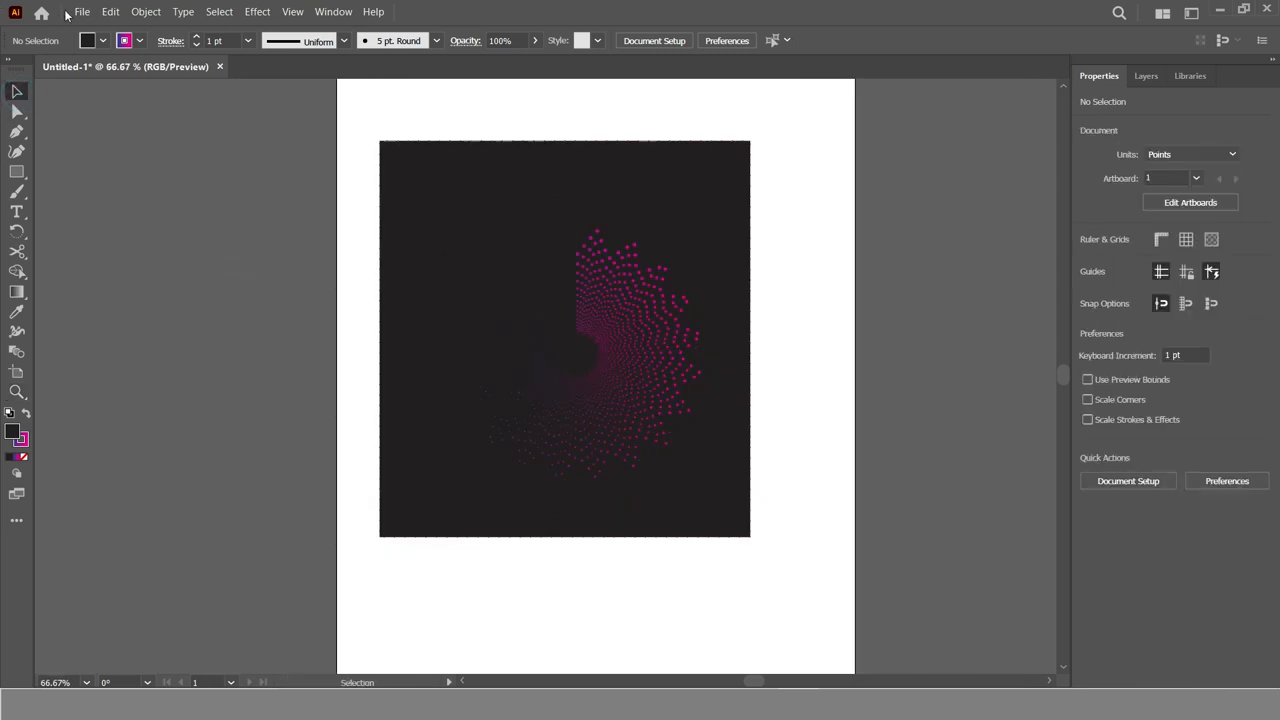